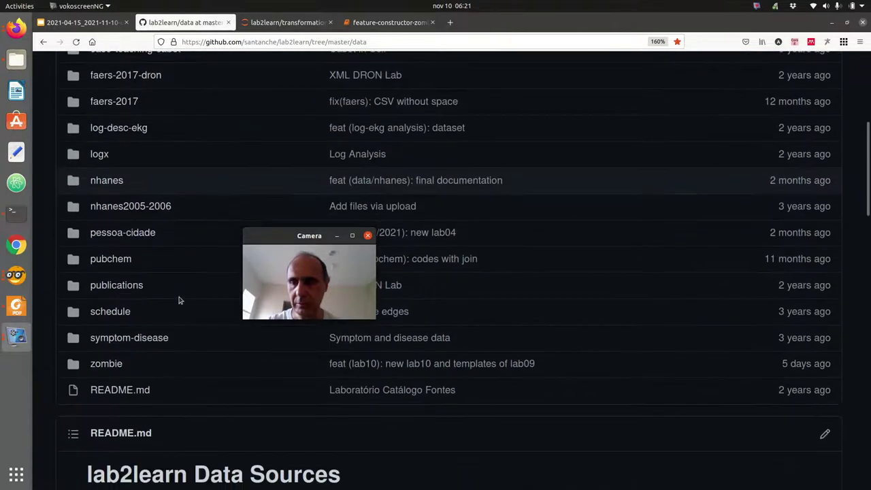
# - Open the zombie-health folder inside the repository's zombie data folder and examine its list of dataset files
pyautogui.click(115, 364)
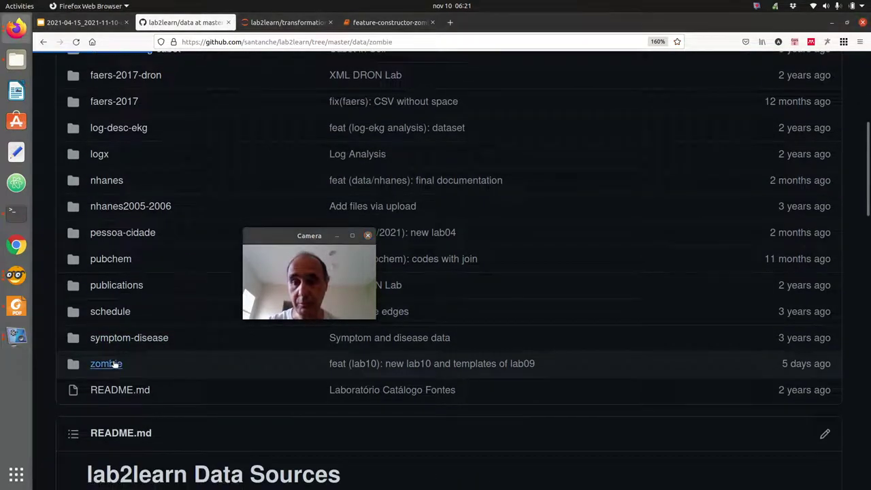
pyautogui.click(136, 310)
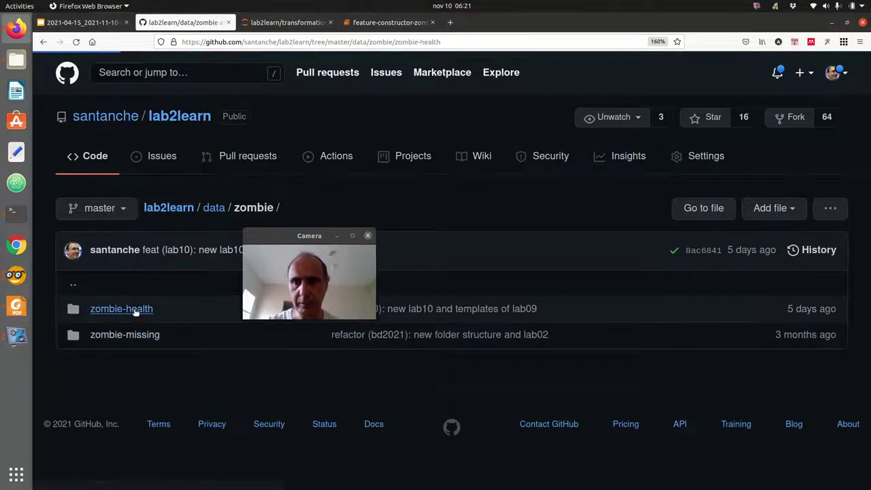
pyautogui.scroll(-3, 150, 305)
pyautogui.moveTo(297, 235); pyautogui.dragTo(253, 368)
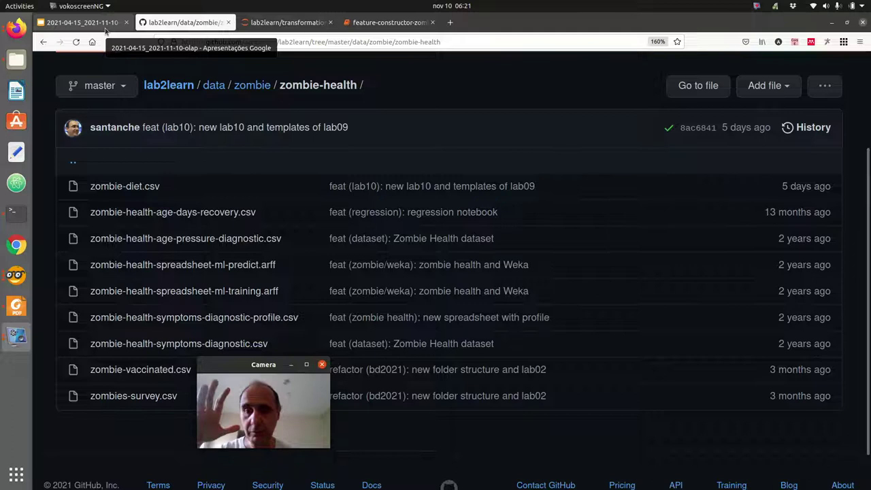
pyautogui.moveTo(244, 366); pyautogui.dragTo(411, 85)
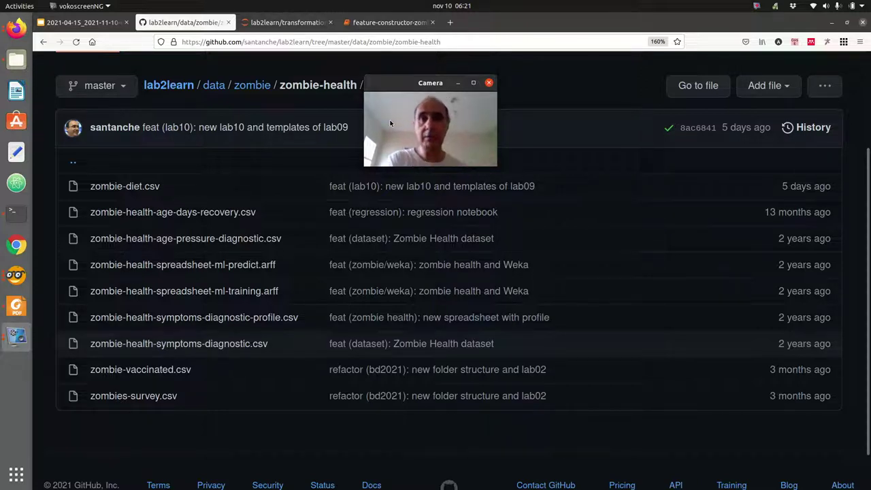
# - Switch to Orange, add a File widget to the empty canvas and open its settings
pyautogui.click(82, 23)
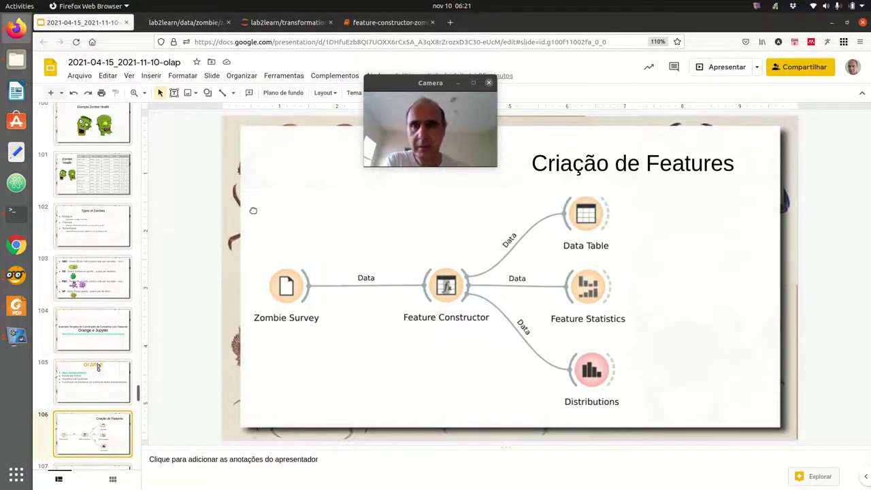
pyautogui.click(16, 275)
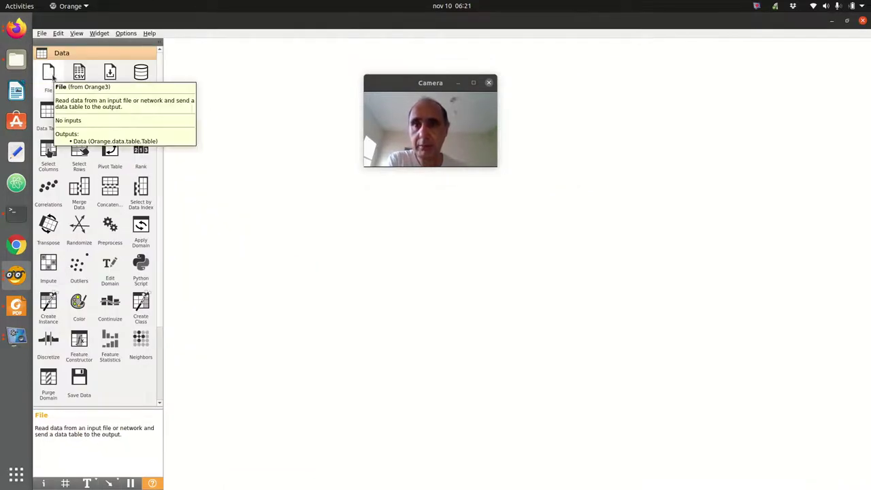
pyautogui.moveTo(52, 77); pyautogui.dragTo(231, 112)
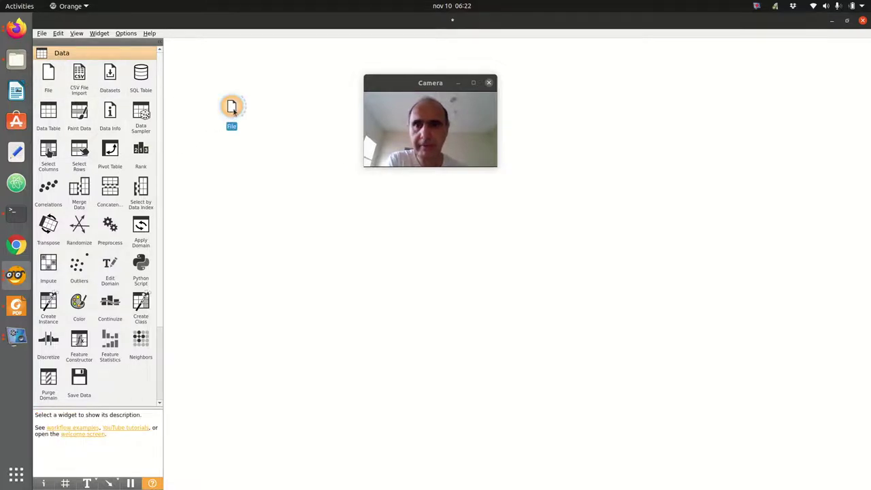
pyautogui.doubleClick(232, 109)
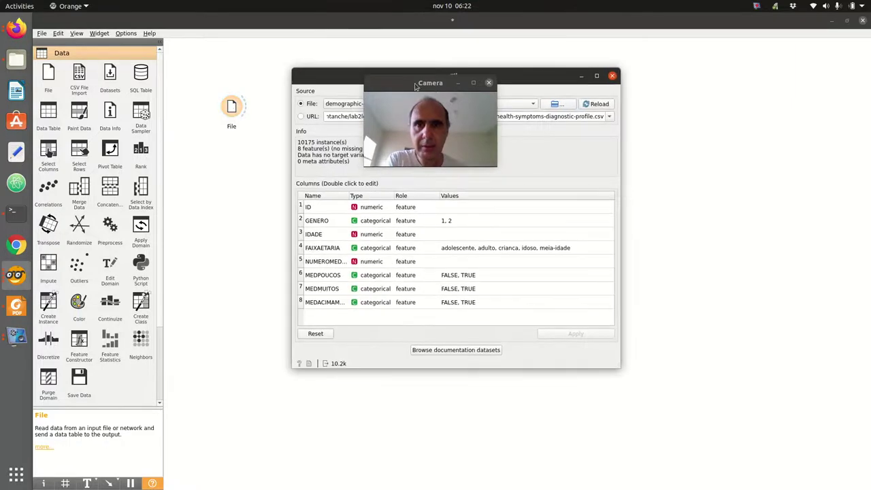
pyautogui.moveTo(417, 87); pyautogui.dragTo(710, 85)
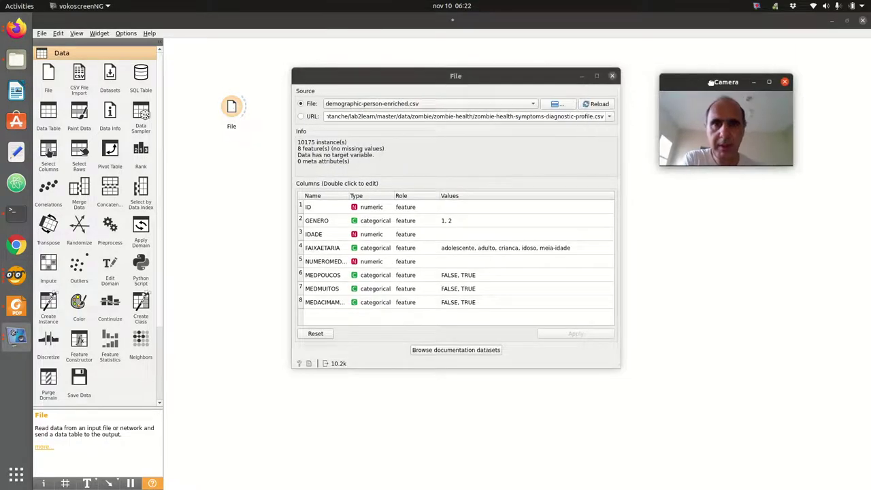
# - Load zombies-survey.csv from the lab2learn/data/zombie/zombie-health folder into the File widget
pyautogui.click(559, 105)
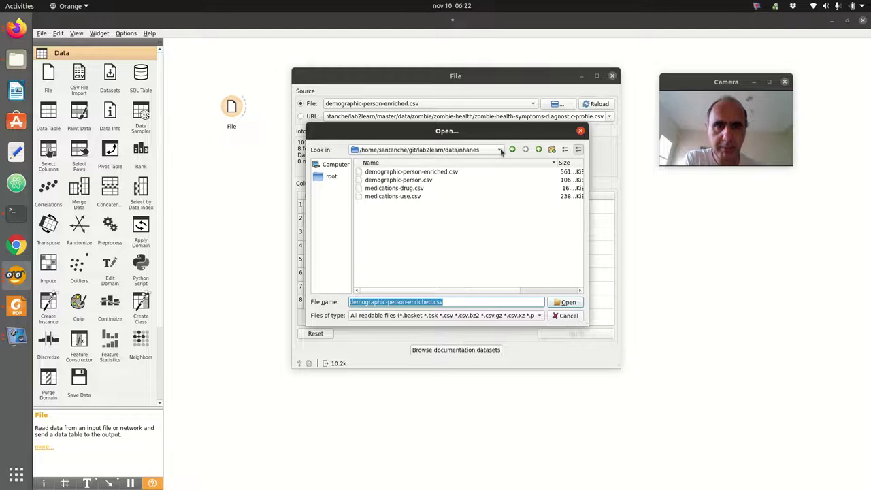
pyautogui.click(538, 150)
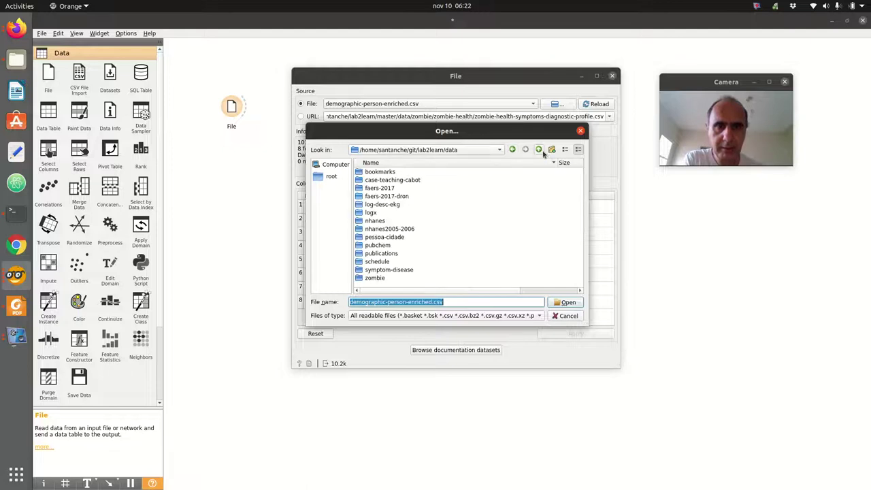
pyautogui.doubleClick(379, 278)
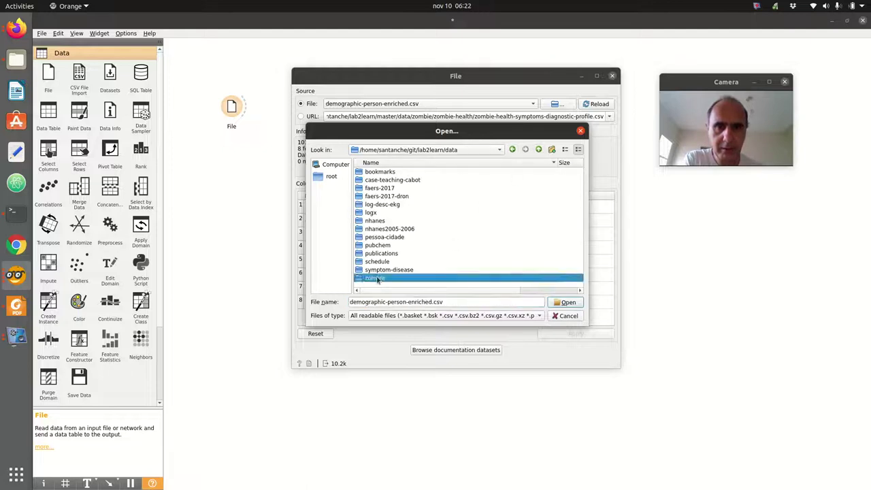
pyautogui.doubleClick(386, 172)
pyautogui.click(391, 221)
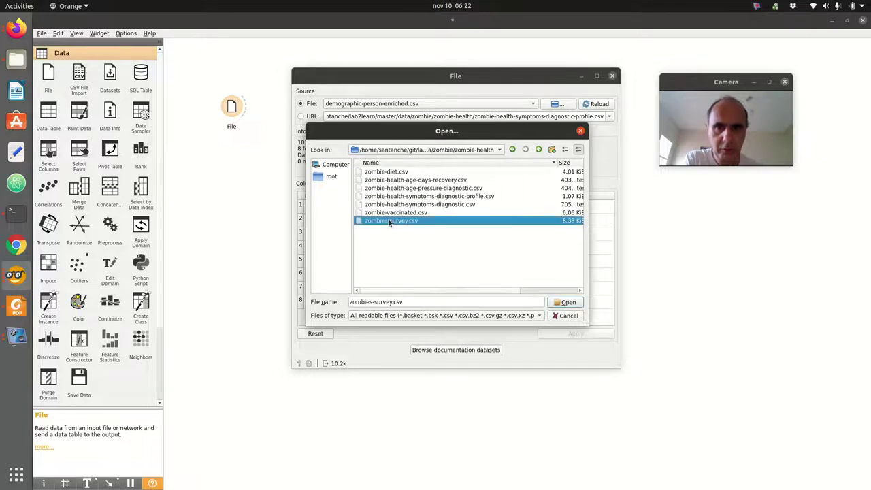
pyautogui.click(565, 304)
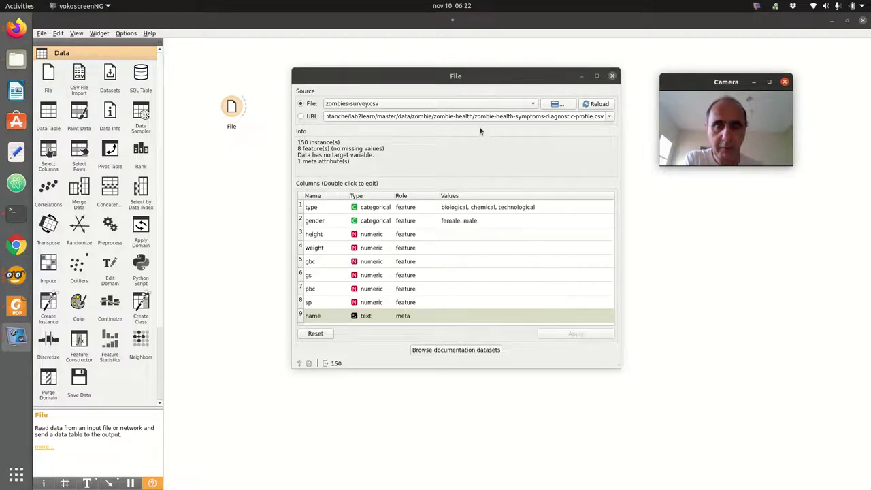
# - Enlarge the File widget's window to examine the column names, types and roles, and close it
pyautogui.moveTo(485, 78); pyautogui.dragTo(385, 51)
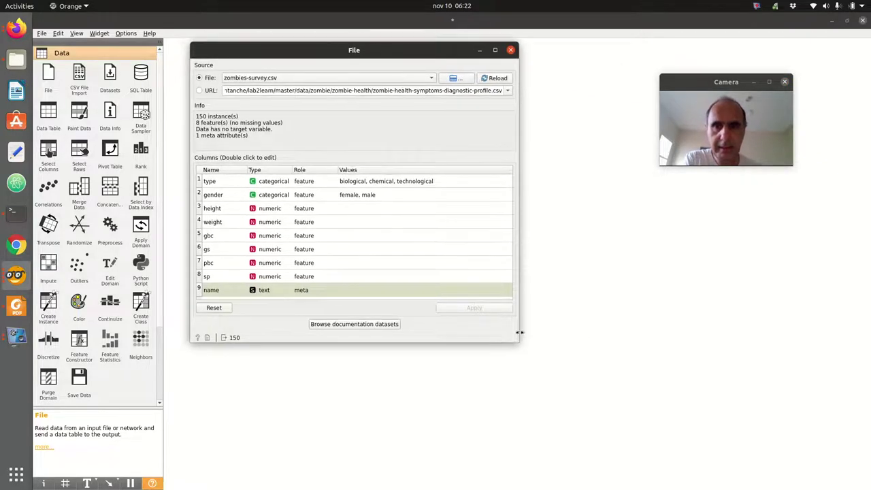
pyautogui.moveTo(521, 345); pyautogui.dragTo(554, 351)
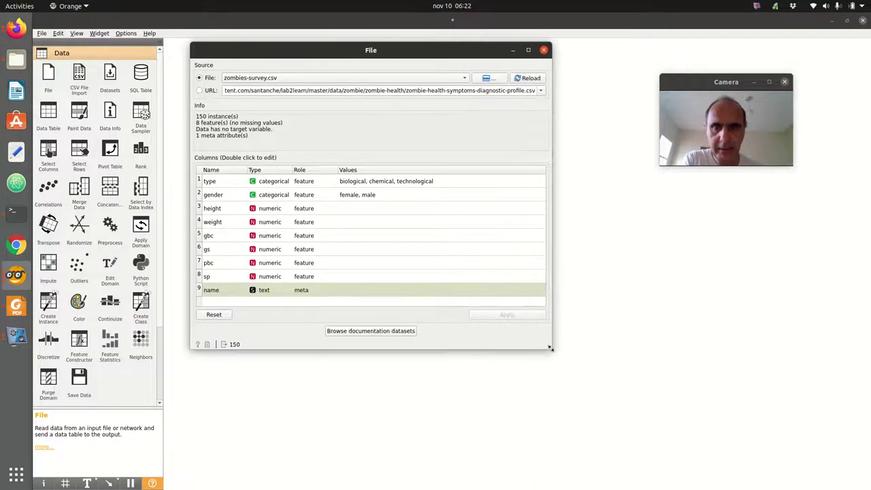
pyautogui.moveTo(702, 89); pyautogui.dragTo(492, 173)
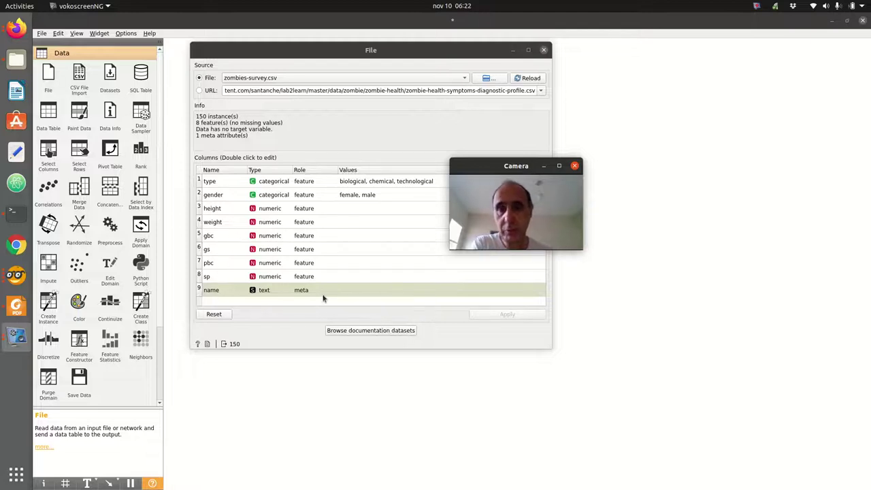
pyautogui.click(543, 51)
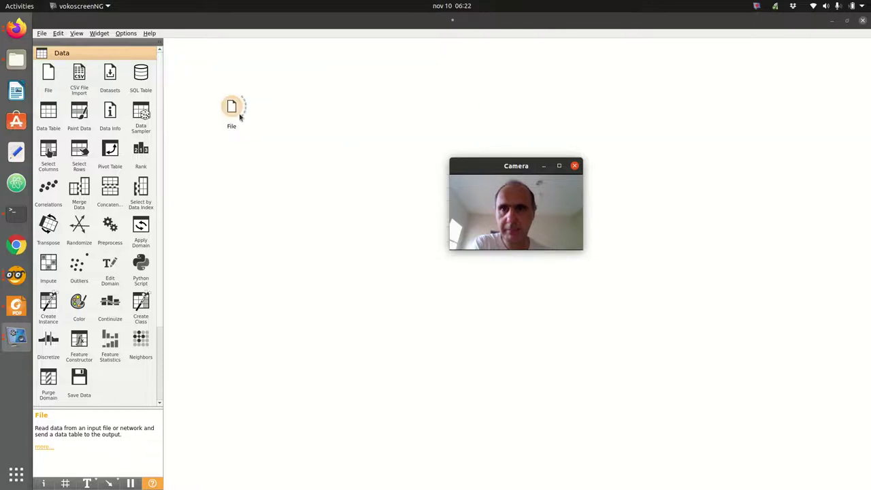
# - Add a Data Table widget above and beside File, connect File's data to it and view the survey records
pyautogui.scroll(3, 294, 177)
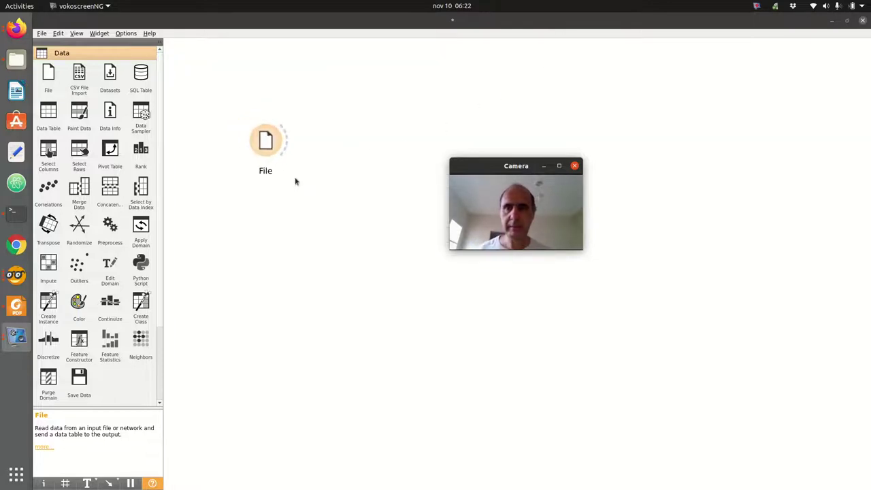
pyautogui.moveTo(485, 175); pyautogui.dragTo(478, 266)
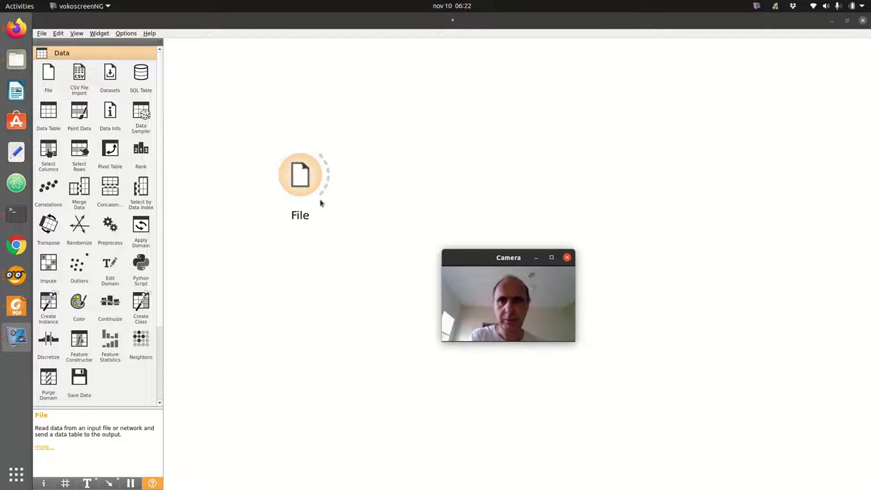
pyautogui.click(49, 115)
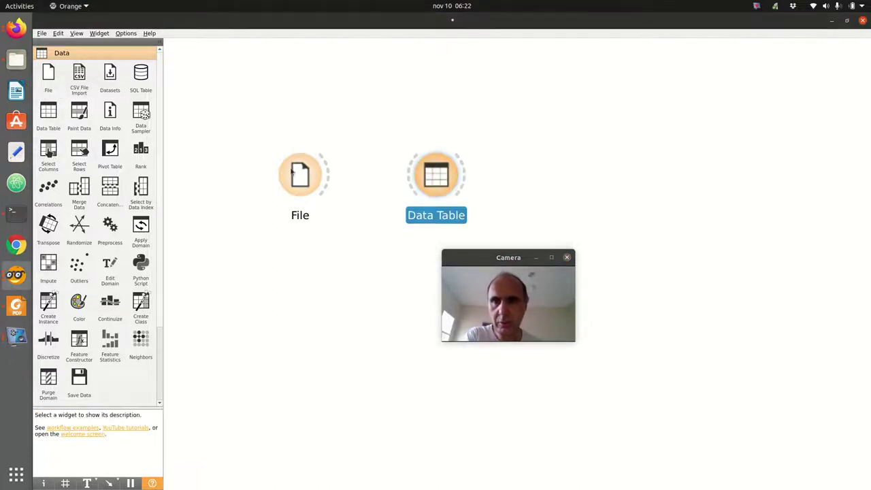
pyautogui.moveTo(429, 182); pyautogui.dragTo(480, 85)
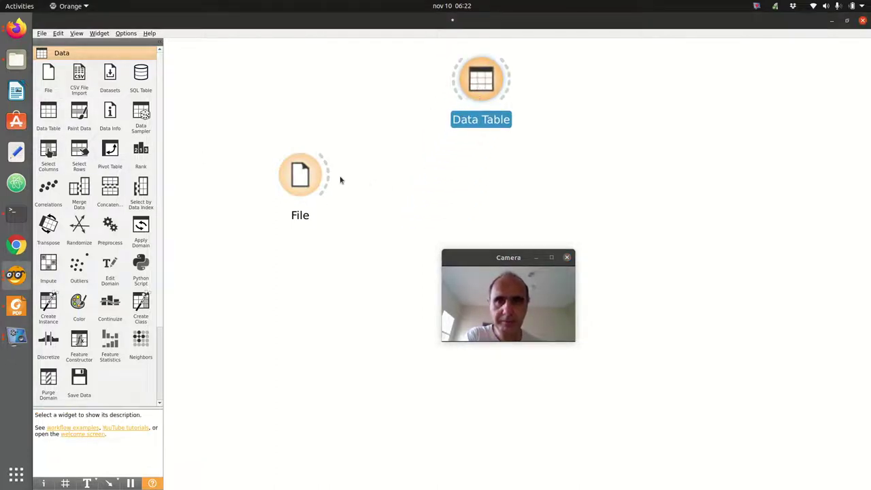
pyautogui.moveTo(327, 175); pyautogui.dragTo(453, 79)
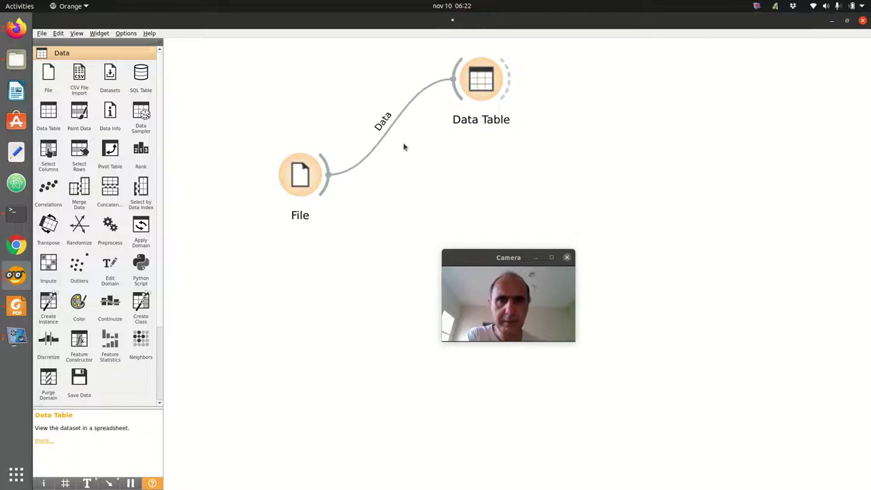
pyautogui.doubleClick(477, 81)
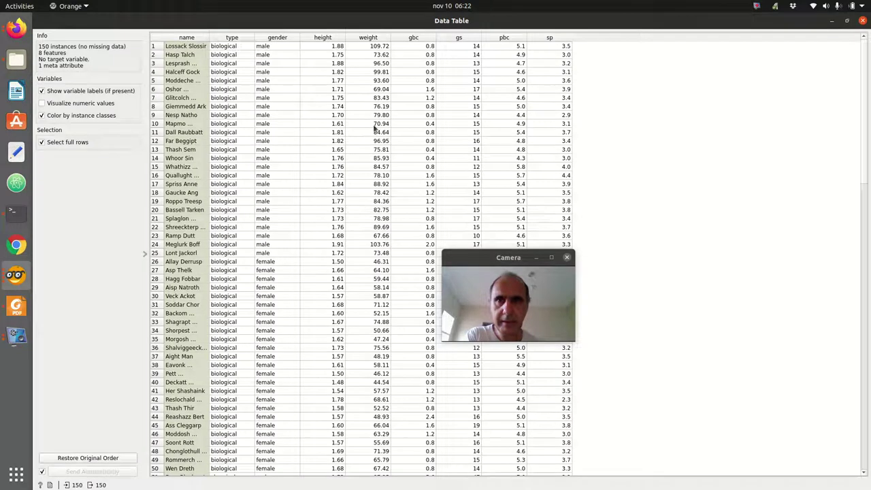
pyautogui.click(862, 21)
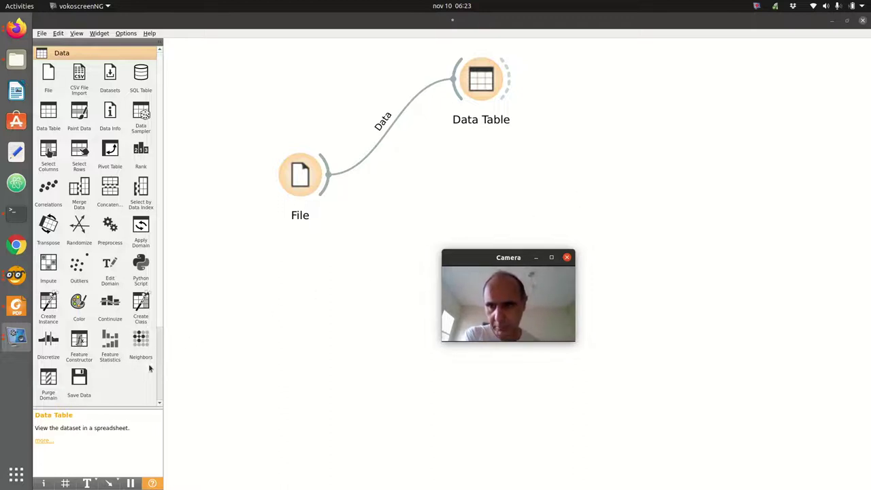
# - Add a Scatter Plot widget below the Data Table and connect the File widget's data to it
pyautogui.click(163, 301)
pyautogui.scroll(-3, 163, 301)
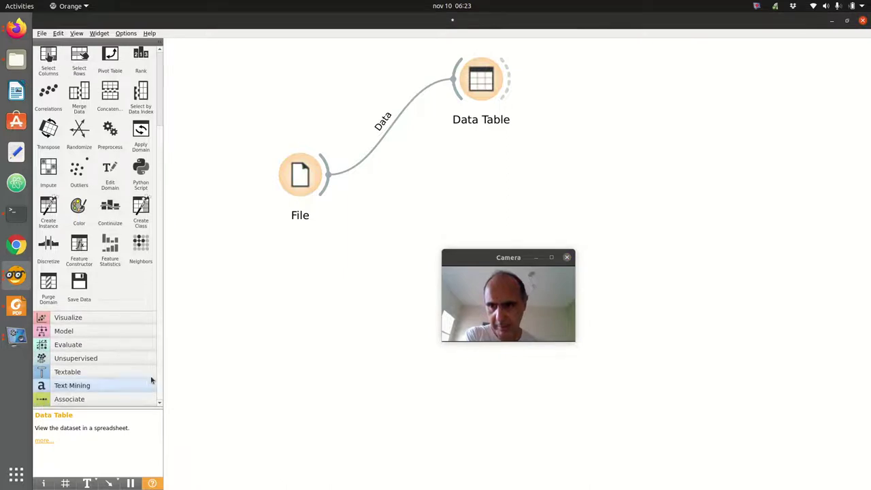
pyautogui.click(68, 318)
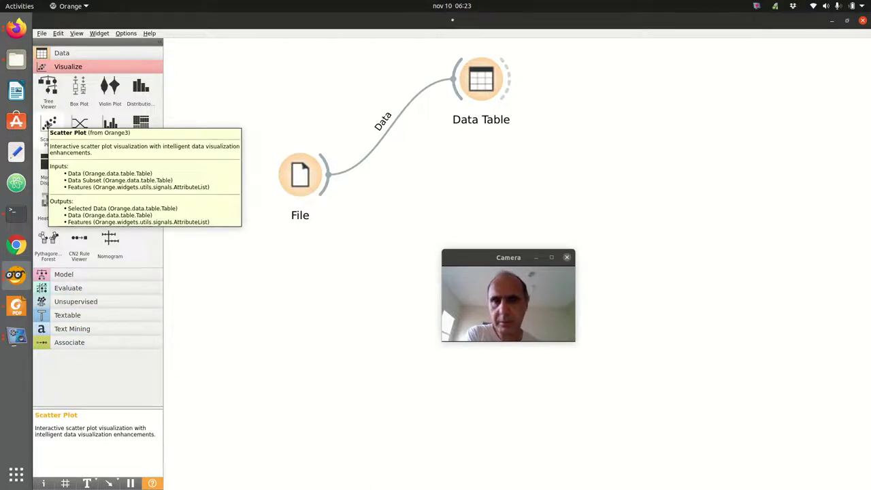
pyautogui.click(48, 124)
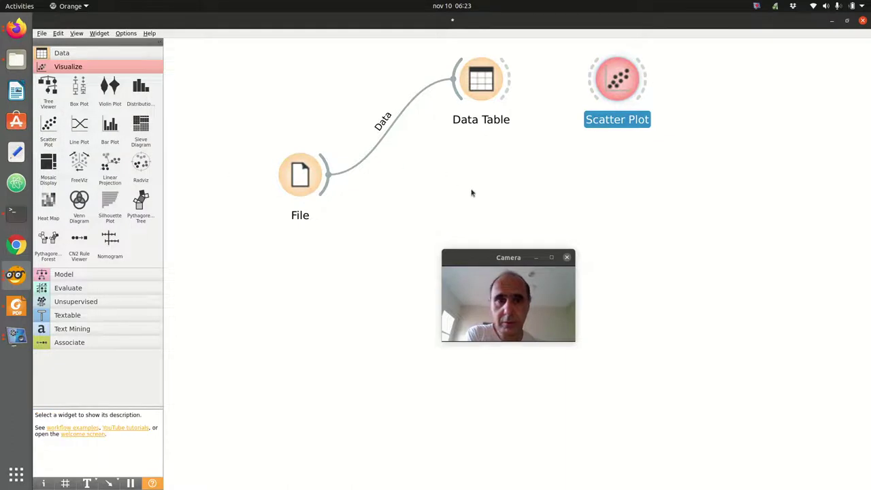
pyautogui.moveTo(600, 236); pyautogui.dragTo(653, 228)
pyautogui.moveTo(508, 257); pyautogui.dragTo(766, 150)
pyautogui.moveTo(615, 83); pyautogui.dragTo(480, 187)
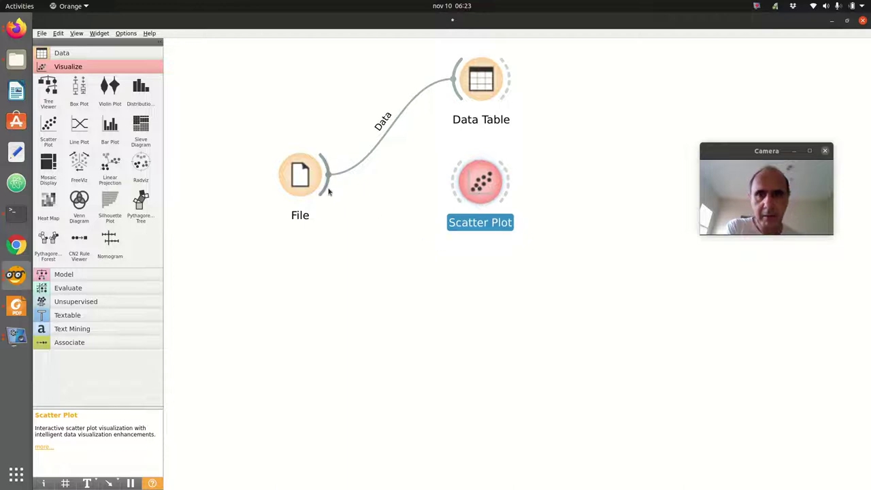
pyautogui.moveTo(332, 179); pyautogui.dragTo(464, 187)
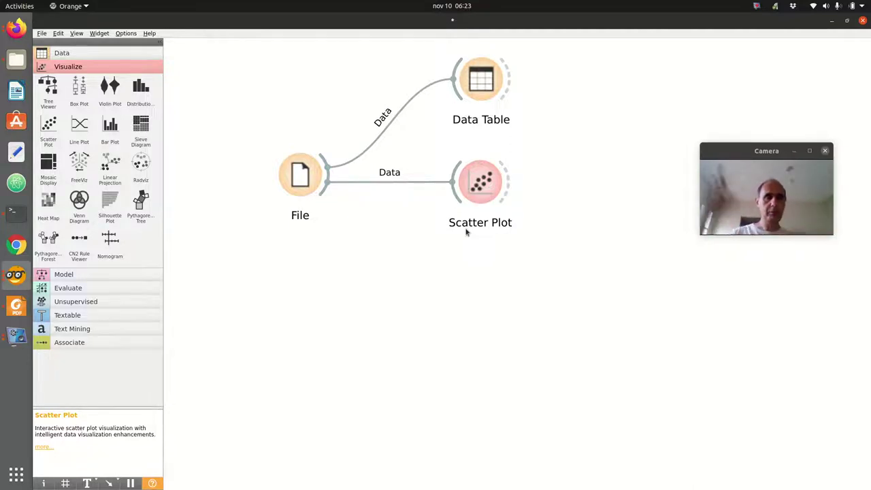
# - Open the scatter plot in a smaller window and choose height for the x axis and weight for the y axis
pyautogui.doubleClick(491, 195)
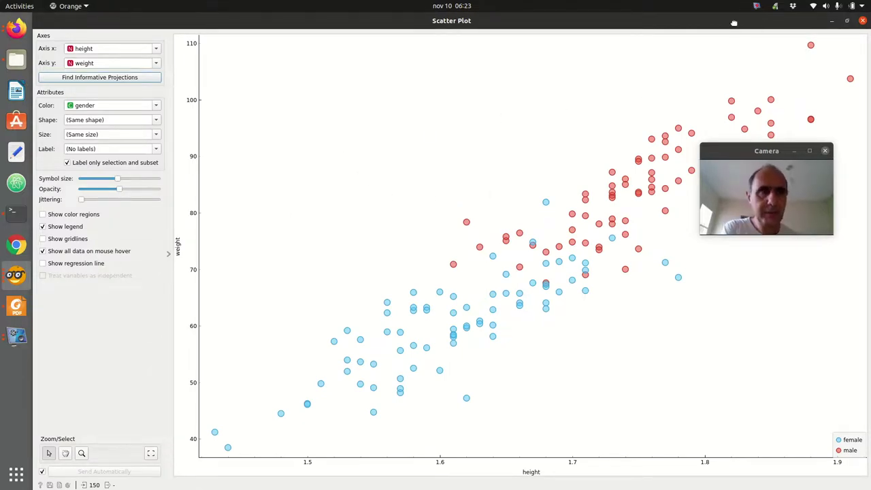
pyautogui.moveTo(733, 23); pyautogui.dragTo(699, 52)
pyautogui.moveTo(546, 66); pyautogui.dragTo(469, 63)
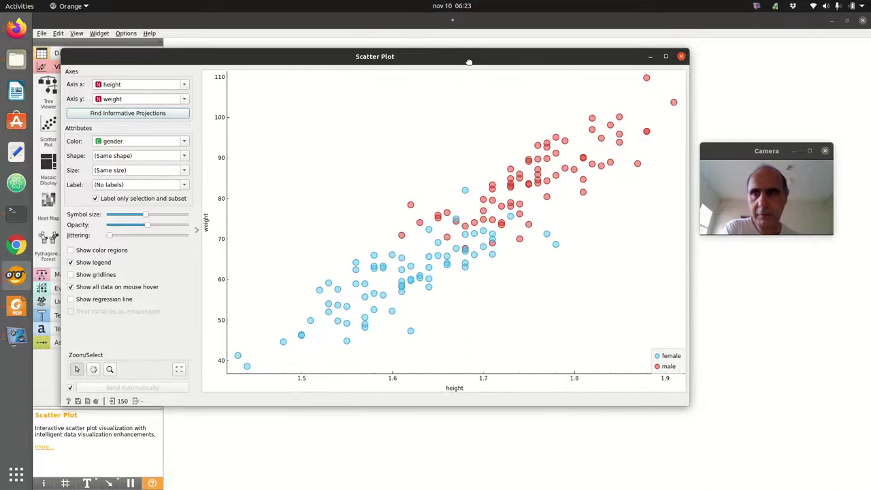
pyautogui.click(145, 85)
pyautogui.click(138, 94)
pyautogui.click(134, 100)
pyautogui.click(125, 119)
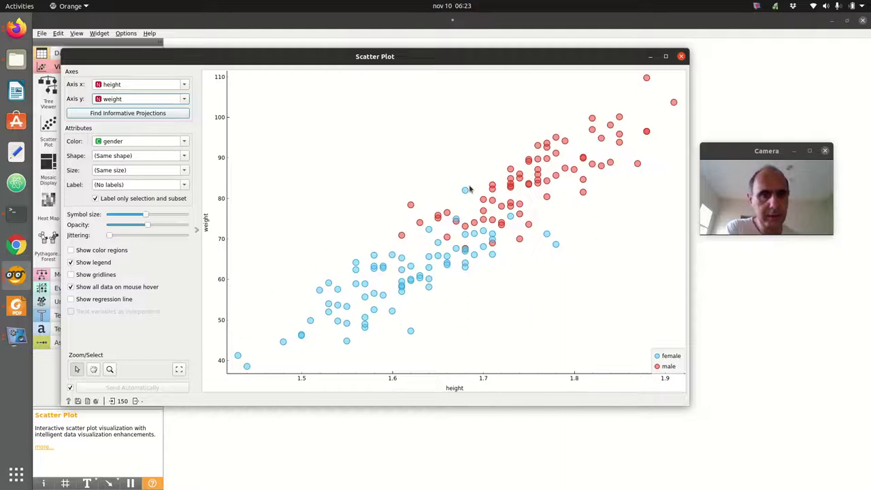
# - Compare the scatter plot's points coloured by type and by gender, leave the colour on gender and close the plot window
pyautogui.moveTo(565, 171)
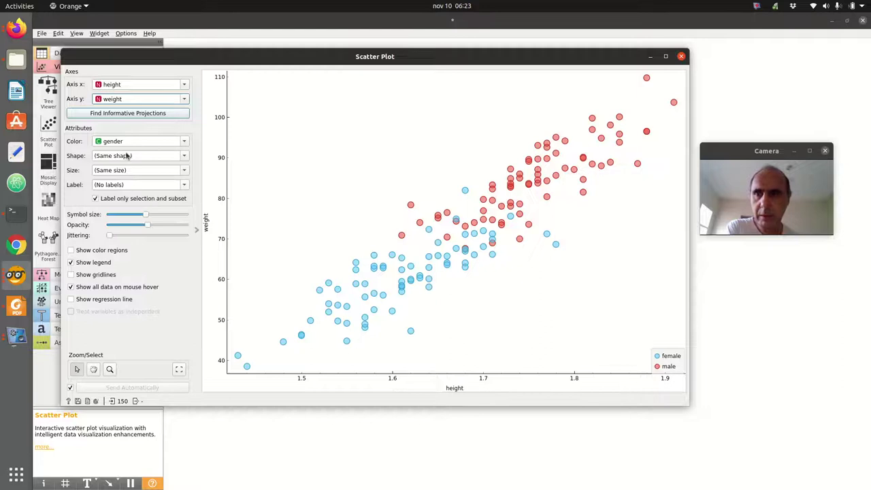
pyautogui.click(125, 142)
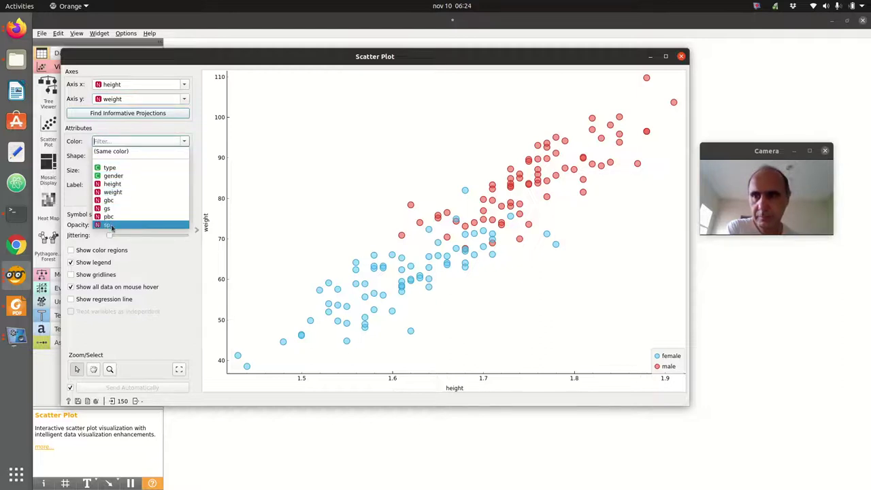
pyautogui.click(121, 168)
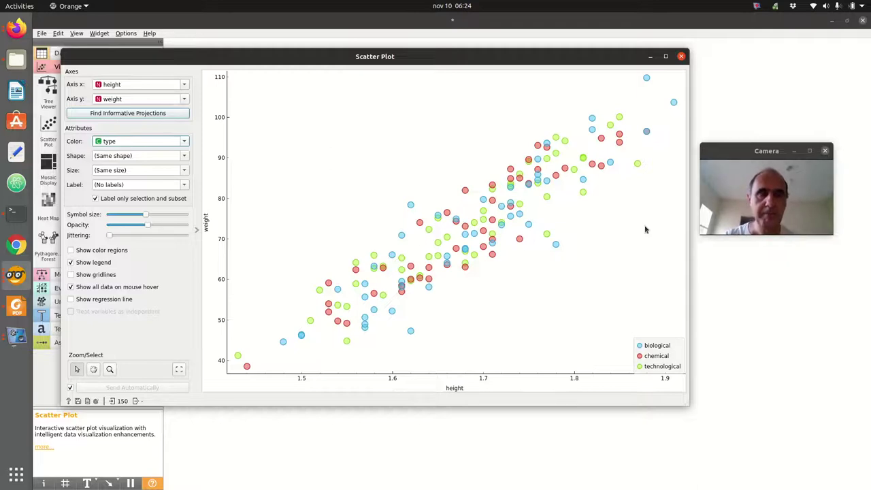
pyautogui.click(122, 142)
pyautogui.click(127, 171)
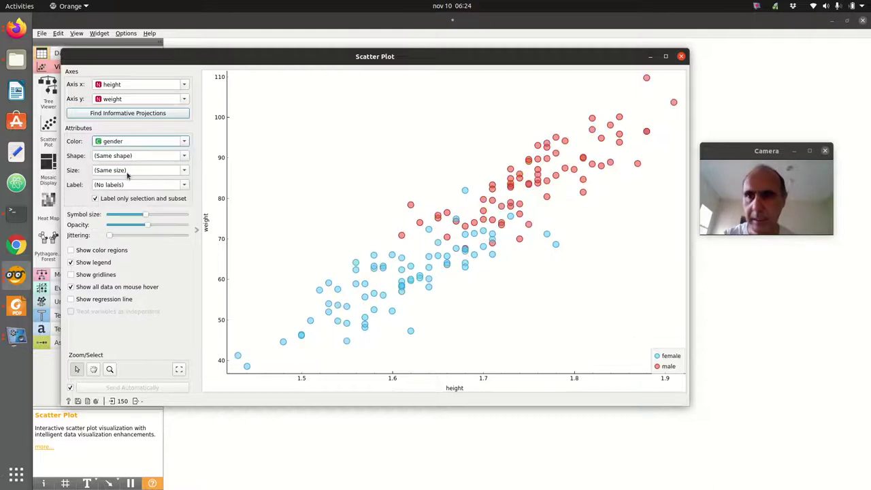
pyautogui.moveTo(747, 151); pyautogui.dragTo(655, 167)
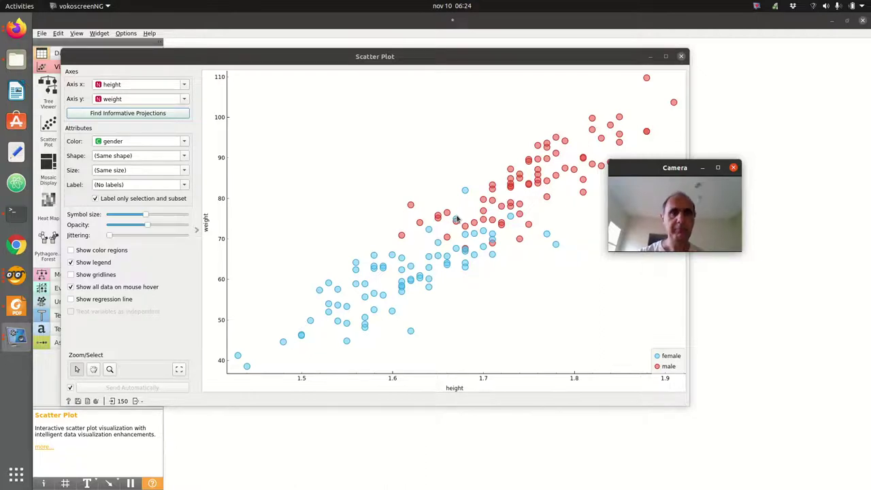
pyautogui.click(682, 57)
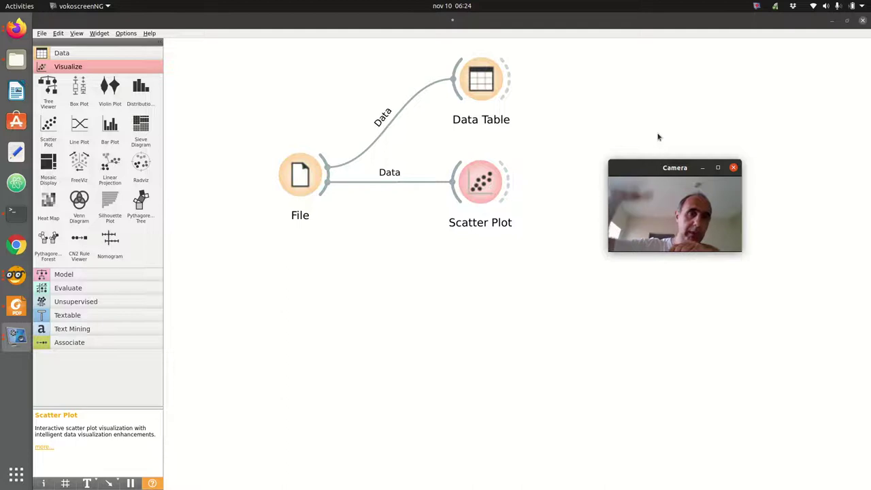
# - Switch to Firefox and review the "Feature Constructor" and "Criação de Features" slides in the 2021-04-15_2021-11-10-olap presentation
pyautogui.click(16, 27)
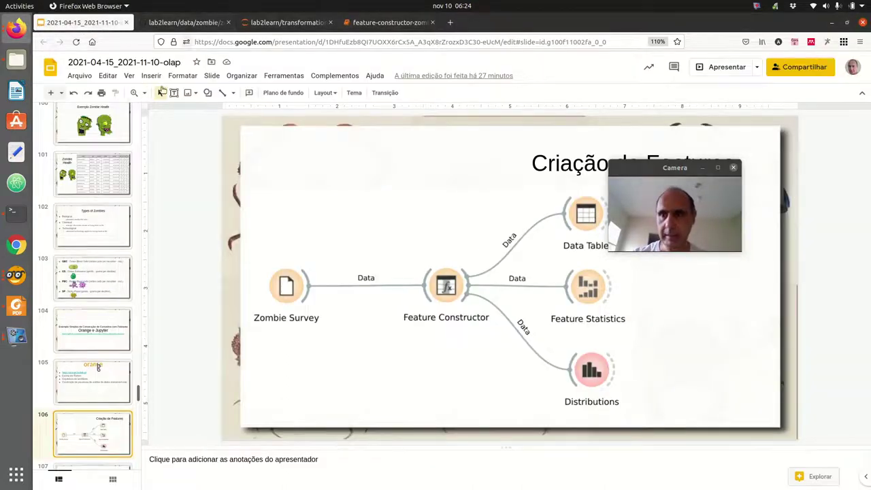
pyautogui.scroll(-3, 111, 306)
pyautogui.click(101, 308)
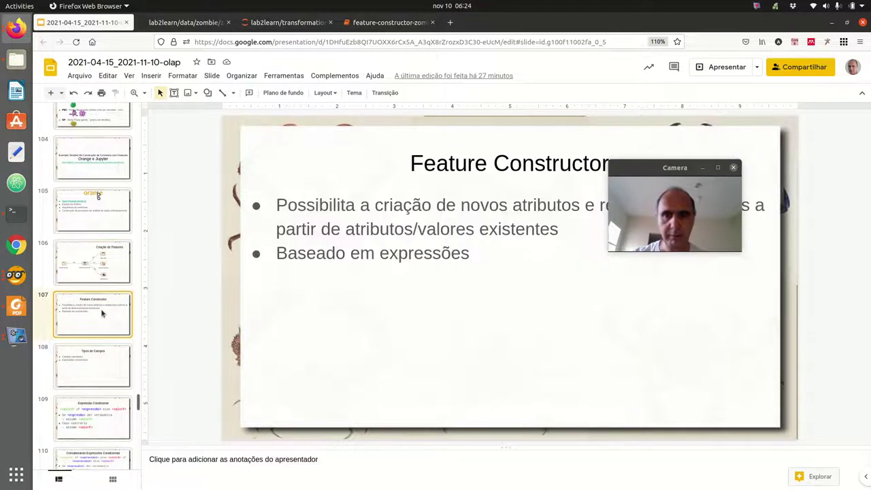
pyautogui.click(94, 266)
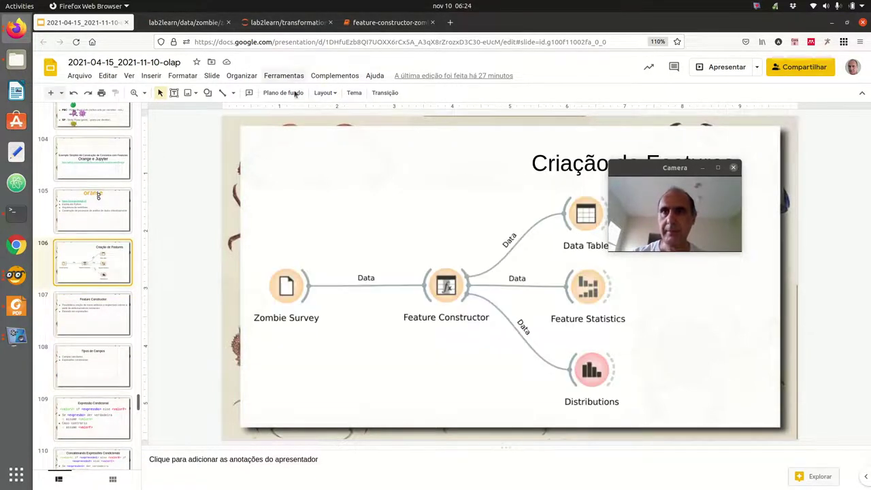
# - Find the SQL statements that set stature in the feature-constructor-zombie-survey-nhanes notebook and examine their height thresholds
pyautogui.click(389, 27)
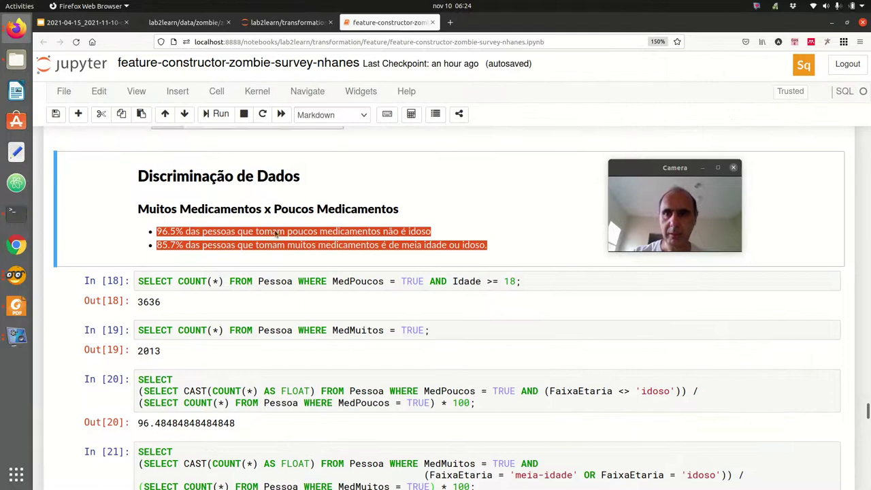
pyautogui.scroll(15, 273, 231)
pyautogui.scroll(20, 279, 225)
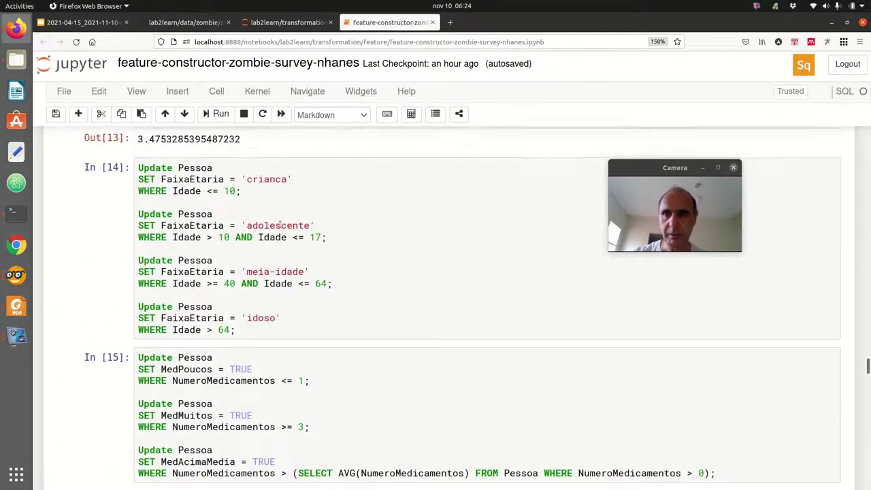
pyautogui.scroll(20, 282, 227)
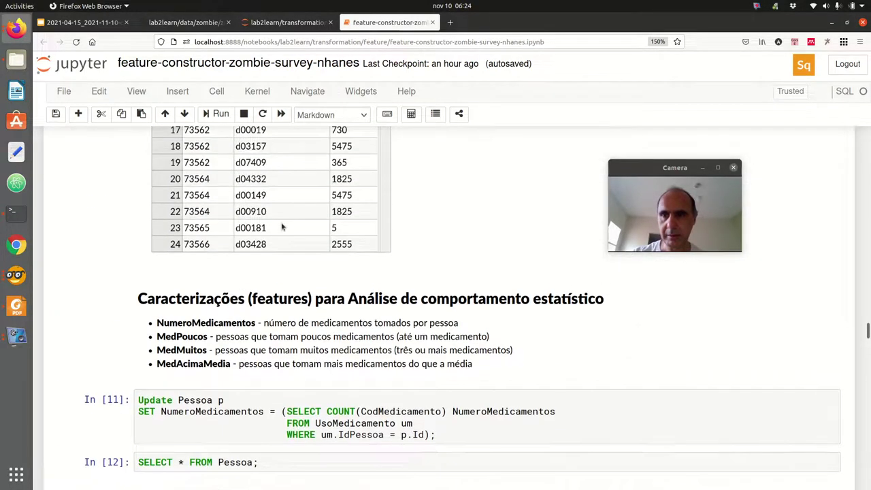
pyautogui.scroll(20, 288, 218)
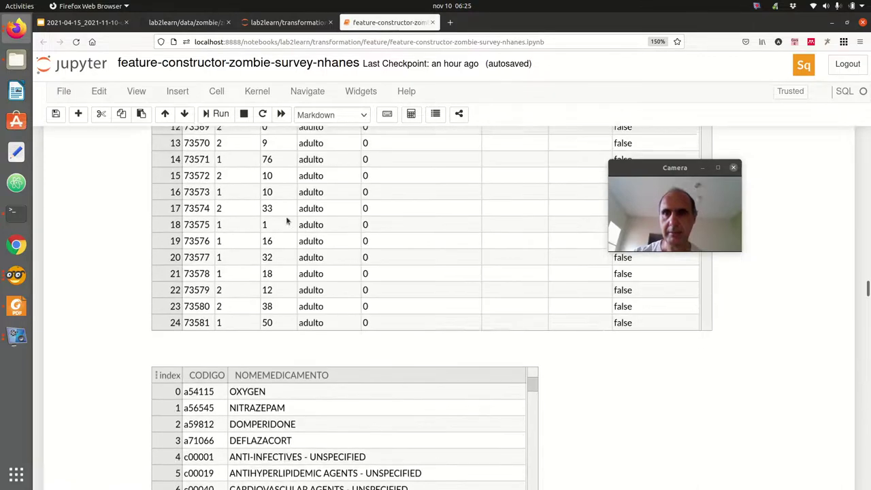
pyautogui.scroll(20, 288, 217)
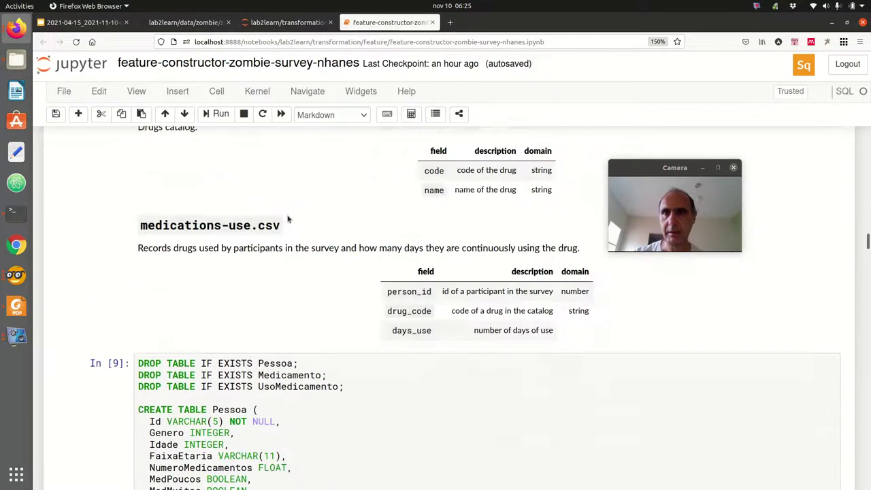
pyautogui.scroll(20, 293, 208)
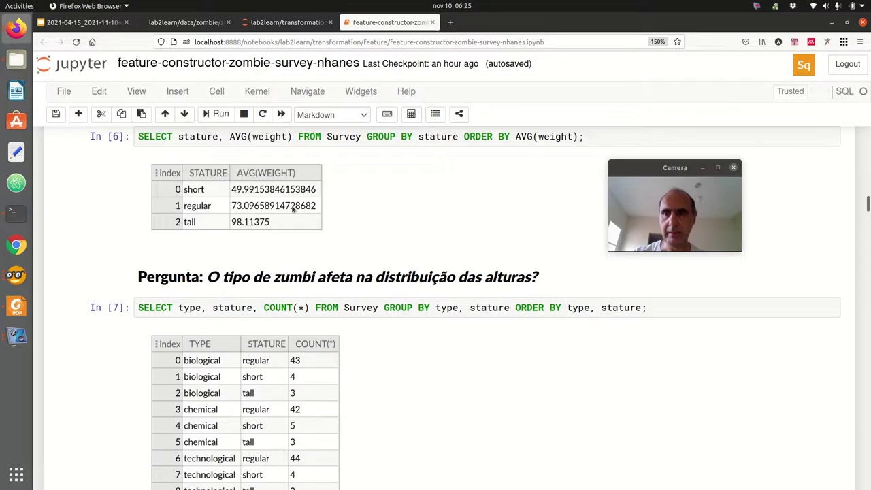
pyautogui.scroll(20, 292, 209)
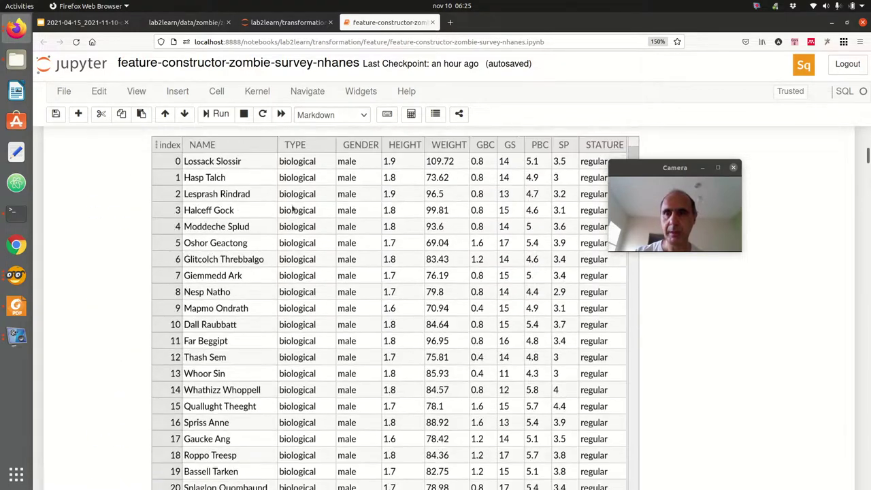
pyautogui.scroll(-15, 293, 209)
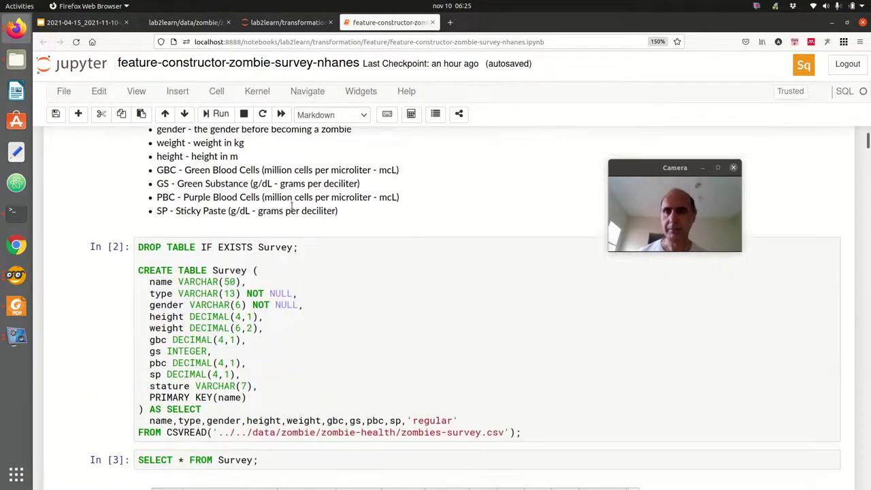
pyautogui.scroll(-5, 292, 209)
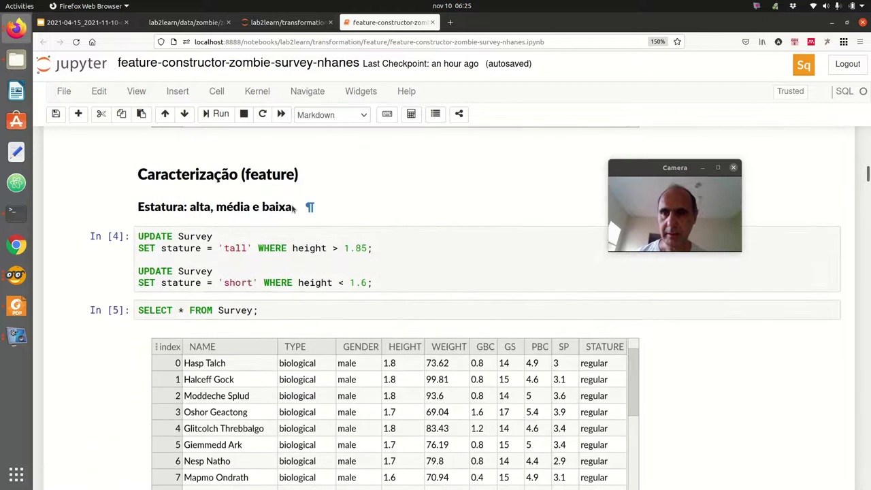
pyautogui.scroll(-1, 293, 209)
pyautogui.scroll(1, 291, 207)
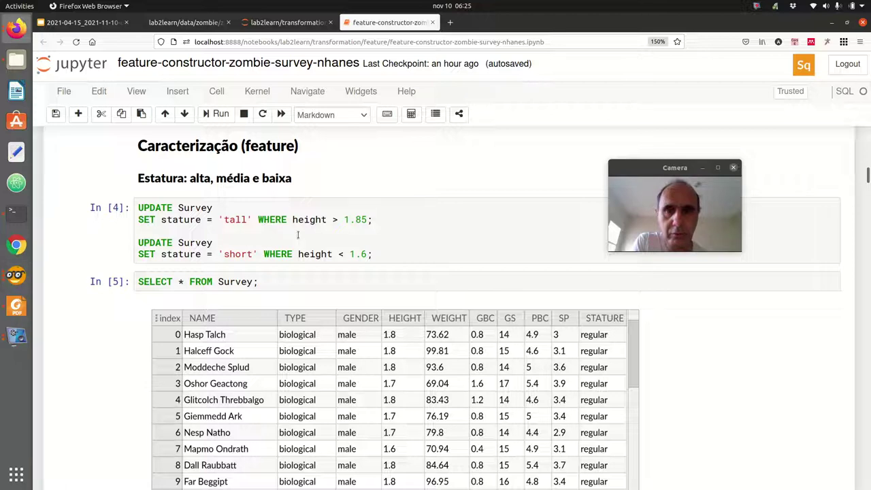
pyautogui.moveTo(346, 219); pyautogui.dragTo(353, 219)
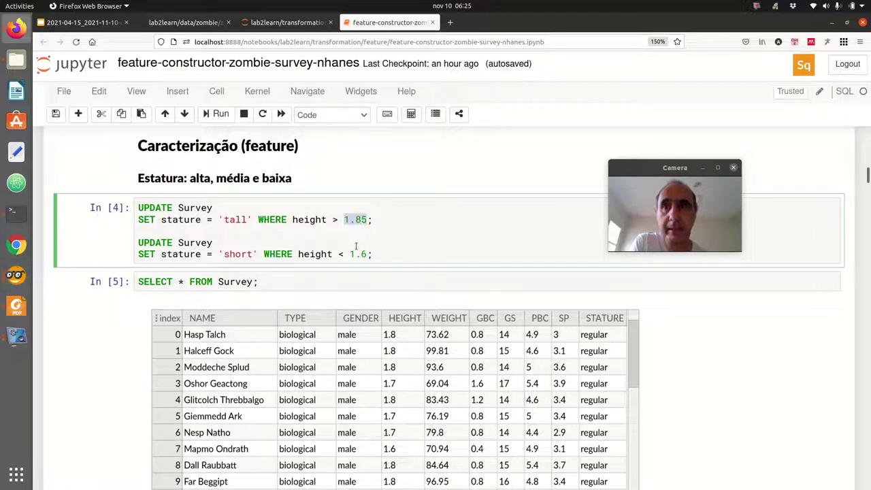
# - Return to the presentation, insert a new slide after the "Criação de Features" slide and title it "Caracterização de Conceitos"
pyautogui.click(113, 25)
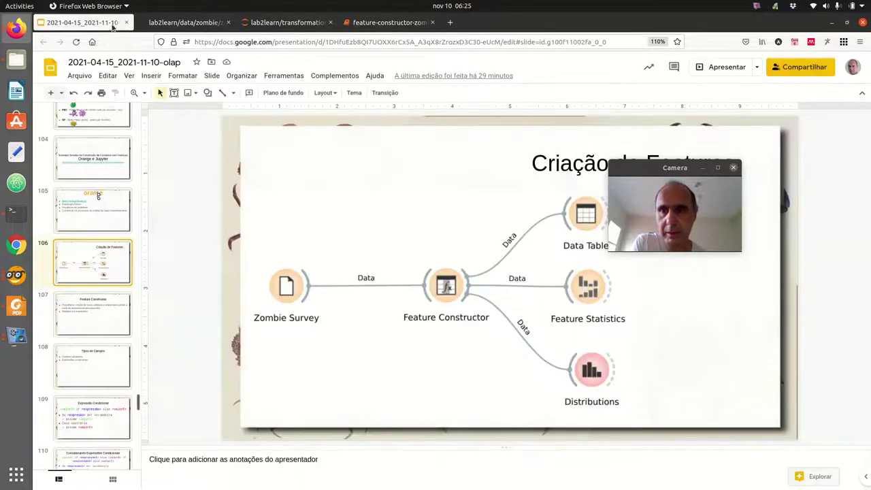
pyautogui.rightClick(99, 281)
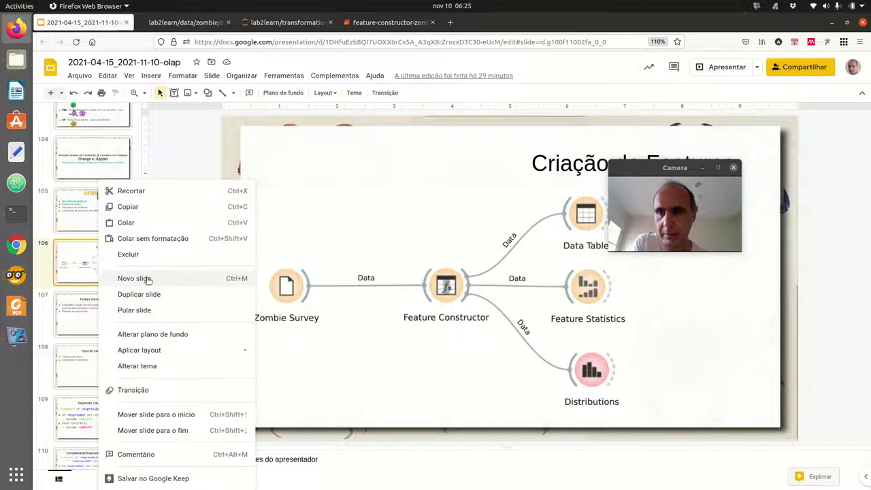
pyautogui.click(145, 276)
pyautogui.click(502, 152)
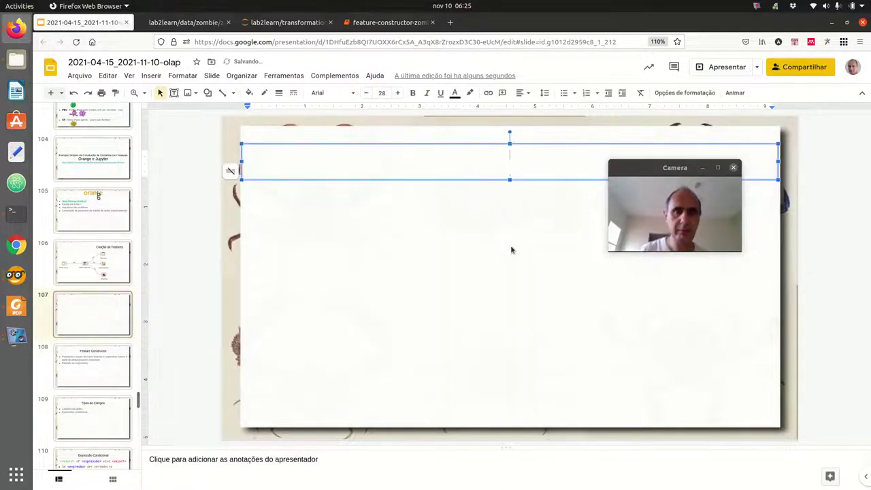
pyautogui.write('Caract')
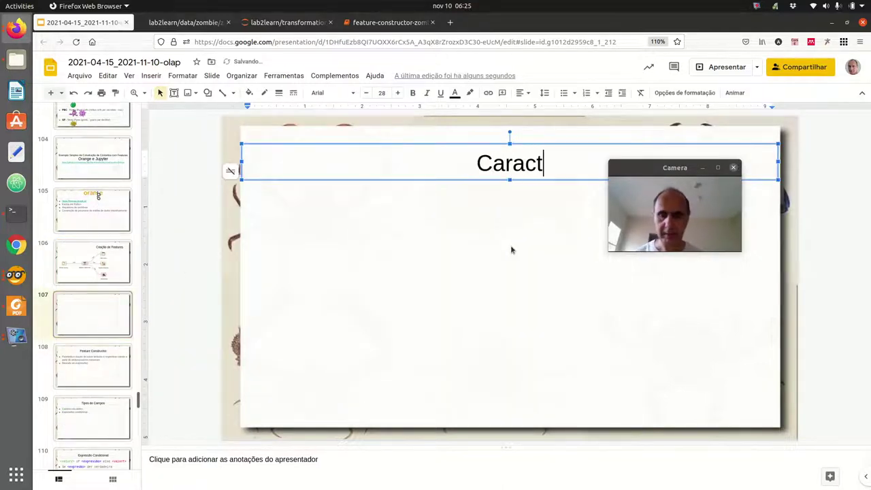
pyautogui.write('erizaç')
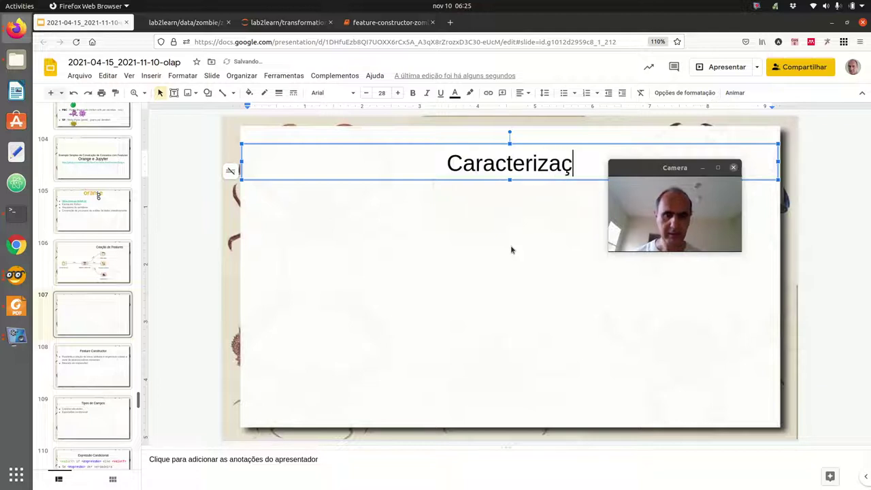
pyautogui.write('ão de C')
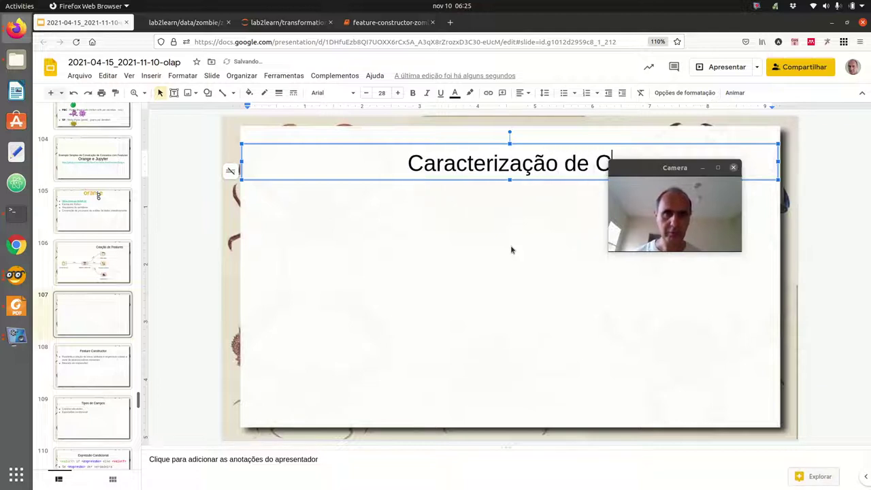
pyautogui.write('onceitos')
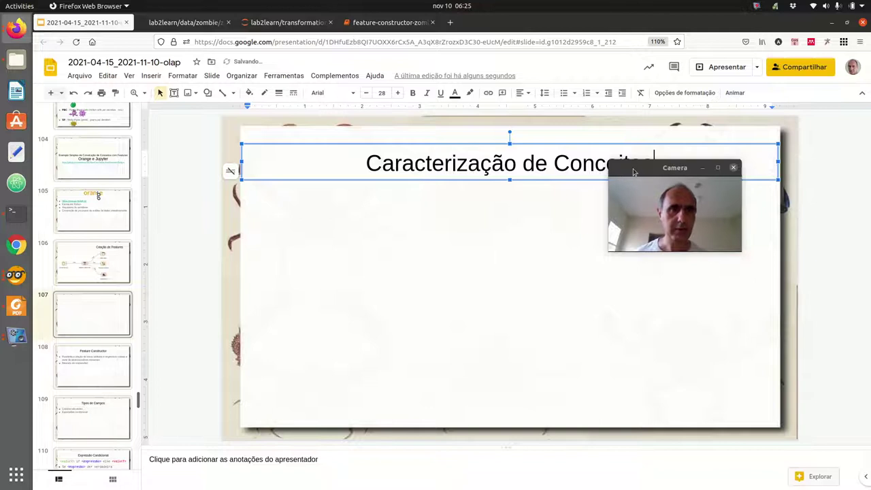
pyautogui.moveTo(632, 168); pyautogui.dragTo(675, 202)
pyautogui.click(418, 203)
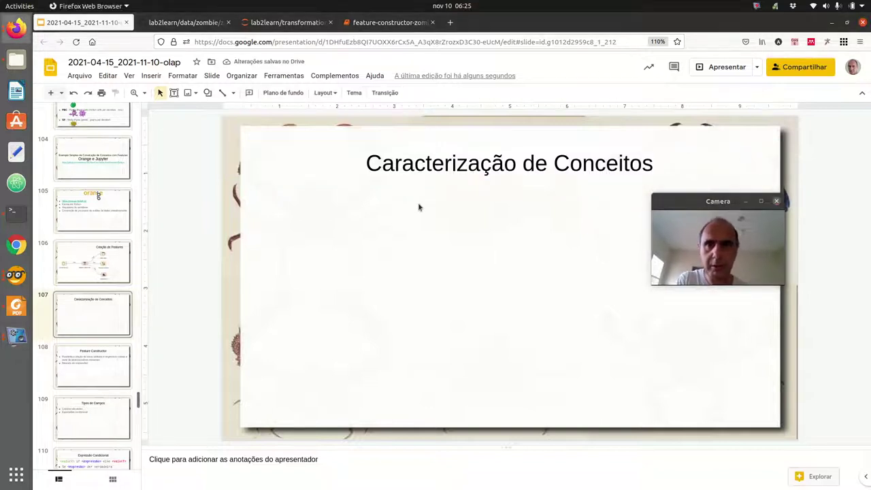
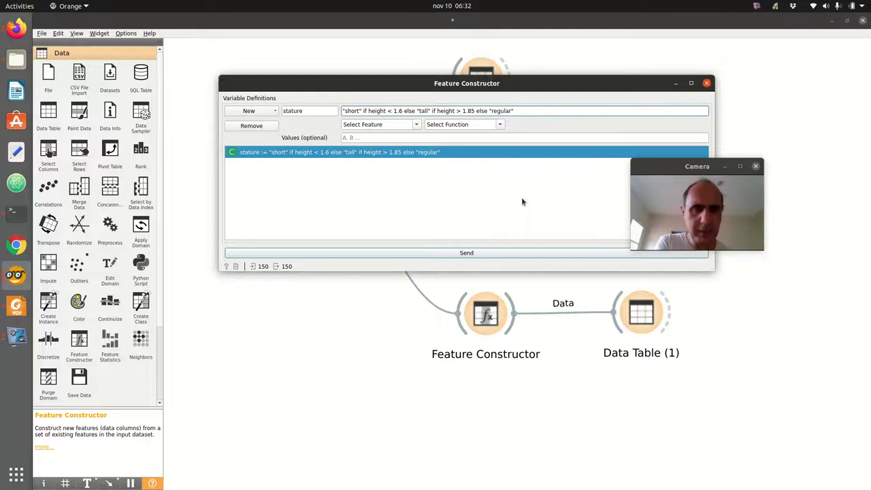
# - Send the stature feature definition from the Feature Constructor and close its window
pyautogui.click(481, 256)
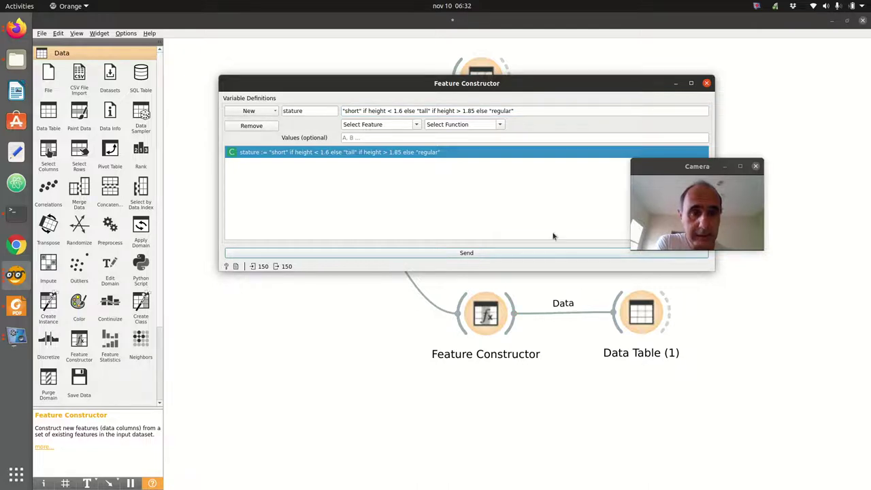
pyautogui.click(706, 83)
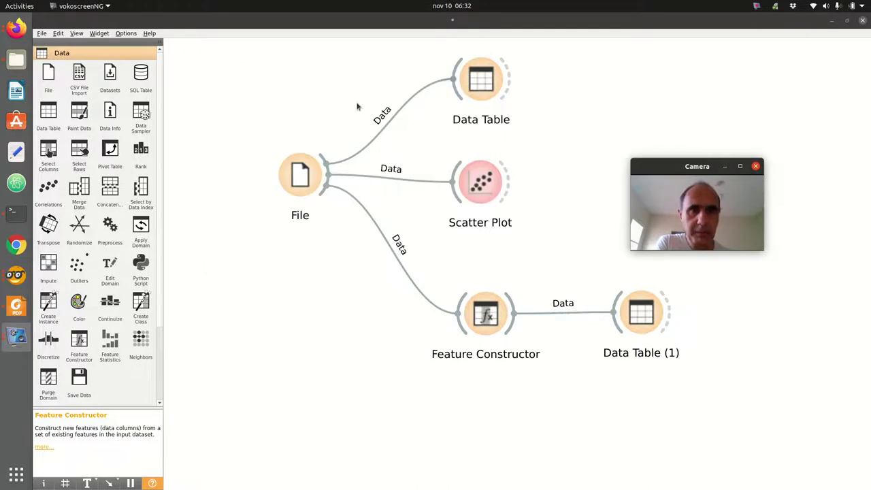
# - Review the stature rules on the "Caracterização de Conceitos" slide in Firefox, and open Data Table (1) in Orange to check the stature column
pyautogui.click(15, 29)
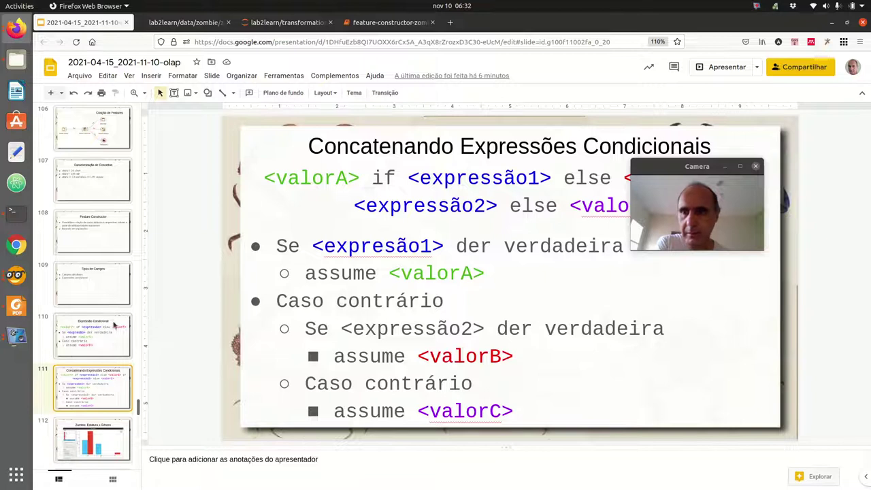
pyautogui.click(95, 193)
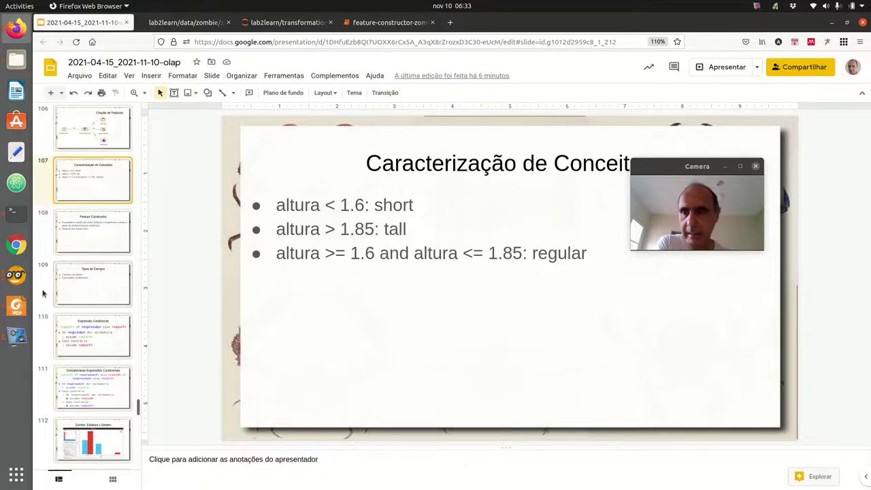
pyautogui.click(16, 275)
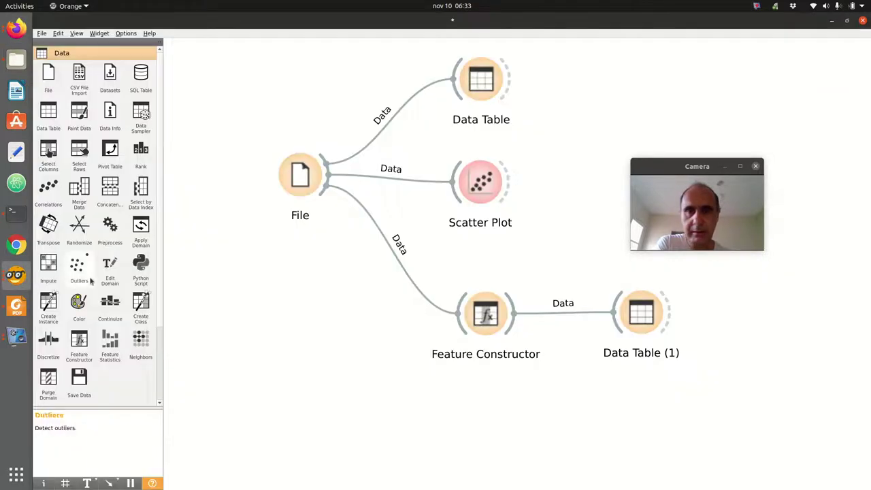
pyautogui.doubleClick(641, 313)
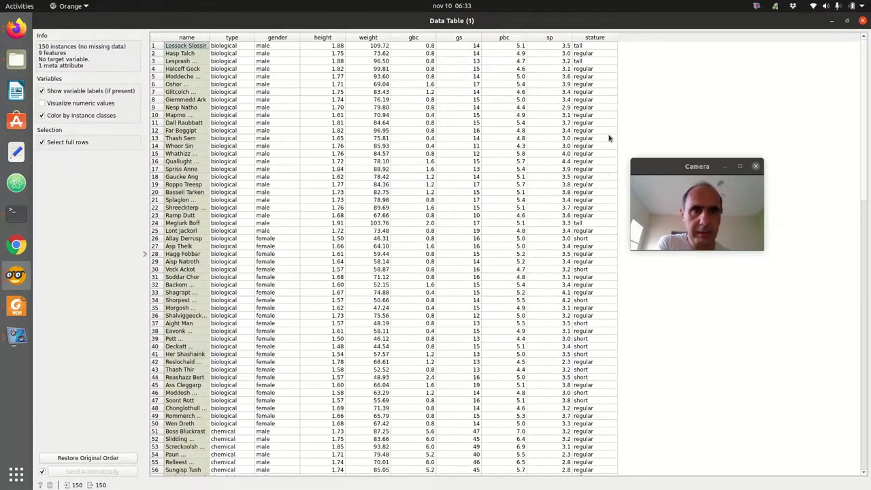
# - Compare height and stature for sample tall, regular and short rows in Data Table (1), and close the table
pyautogui.click(576, 46)
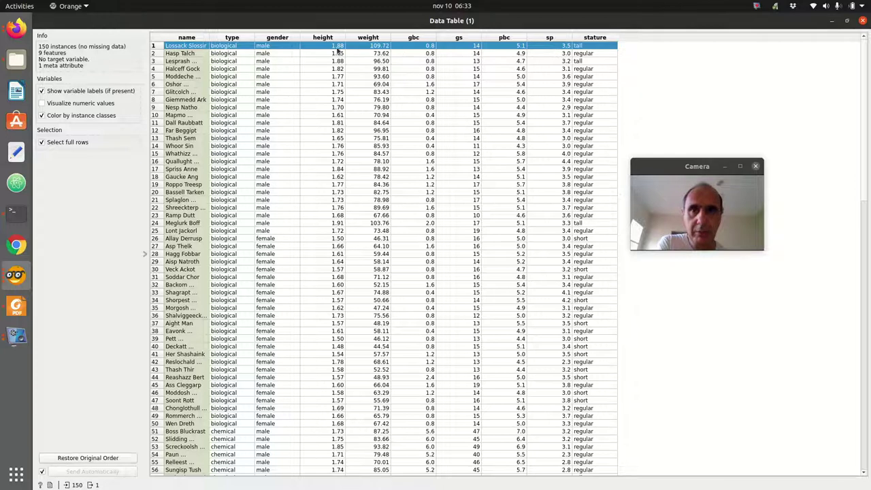
pyautogui.click(575, 107)
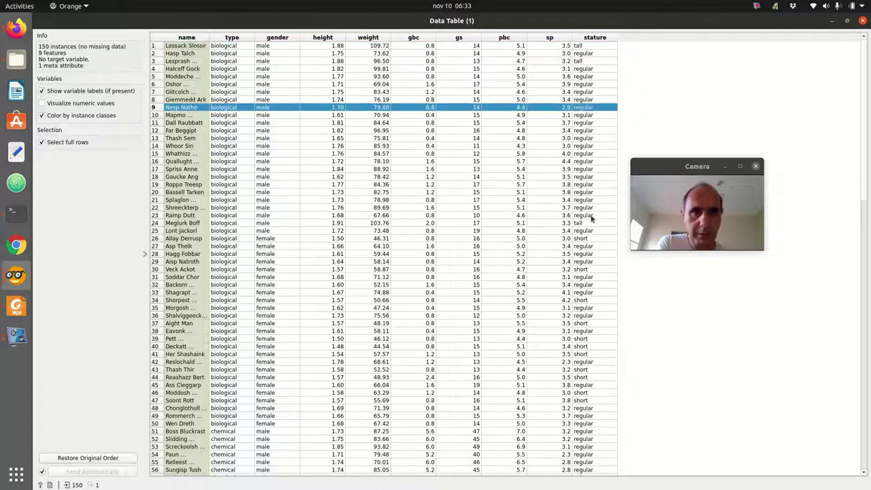
pyautogui.click(583, 239)
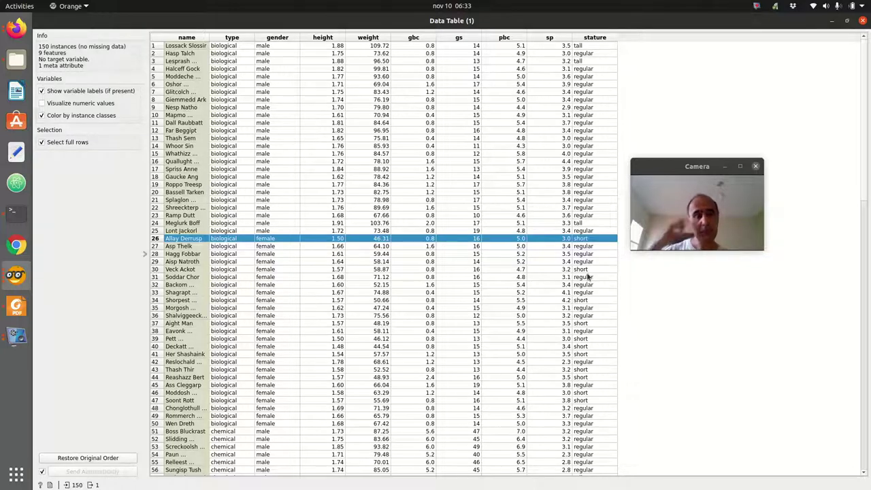
pyautogui.click(862, 22)
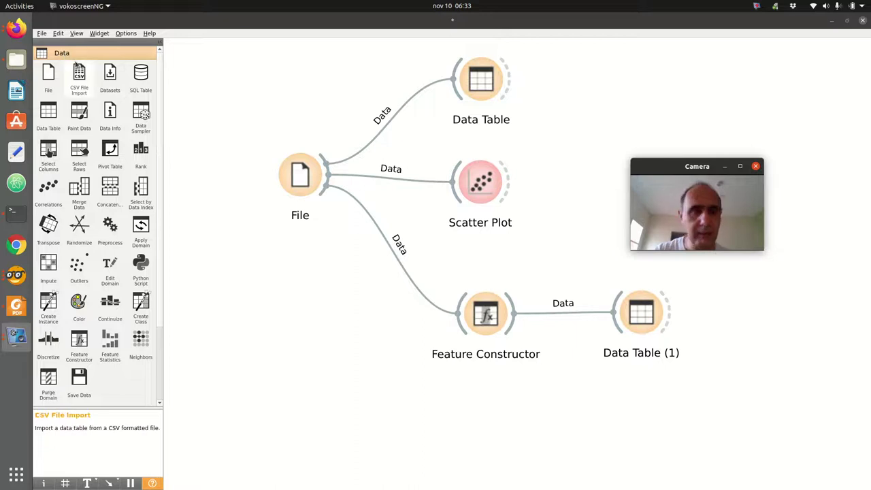
# - Add a Bar Plot widget below Data Table (1) and connect the Feature Constructor output to it
pyautogui.moveTo(674, 170); pyautogui.dragTo(568, 93)
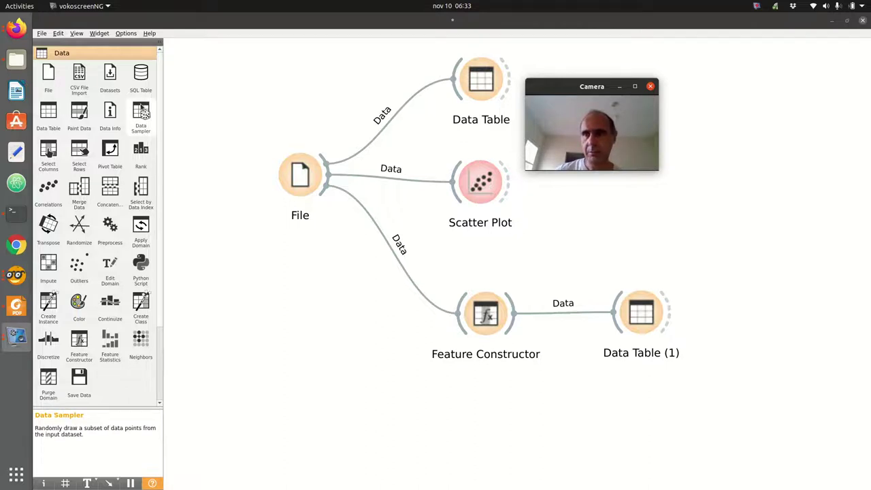
pyautogui.scroll(-3, 95, 272)
pyautogui.click(75, 315)
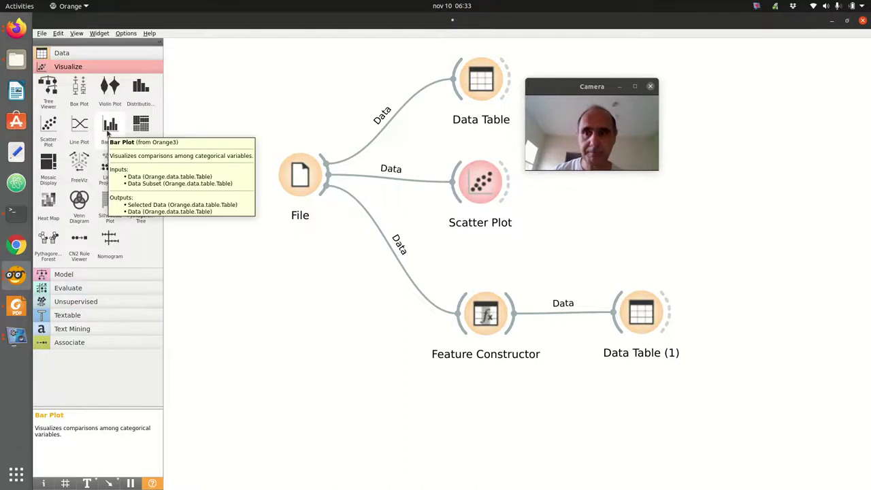
pyautogui.click(107, 133)
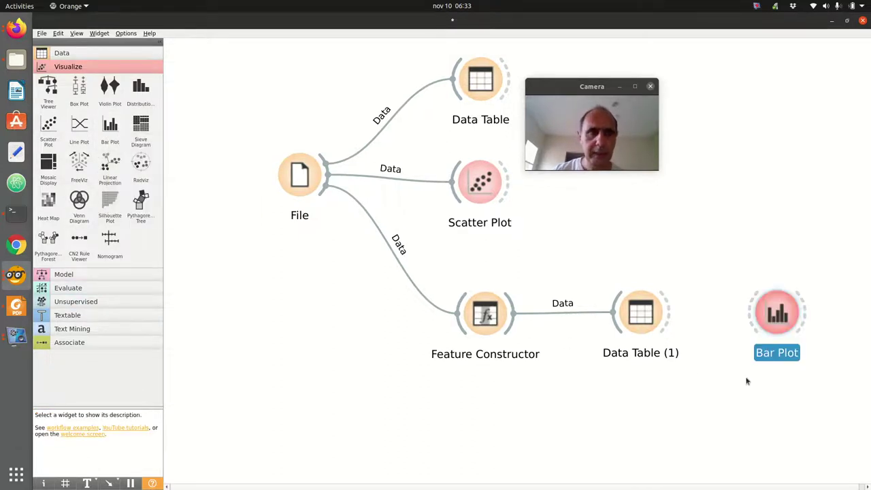
pyautogui.moveTo(777, 314); pyautogui.dragTo(646, 409)
pyautogui.moveTo(512, 333); pyautogui.dragTo(621, 406)
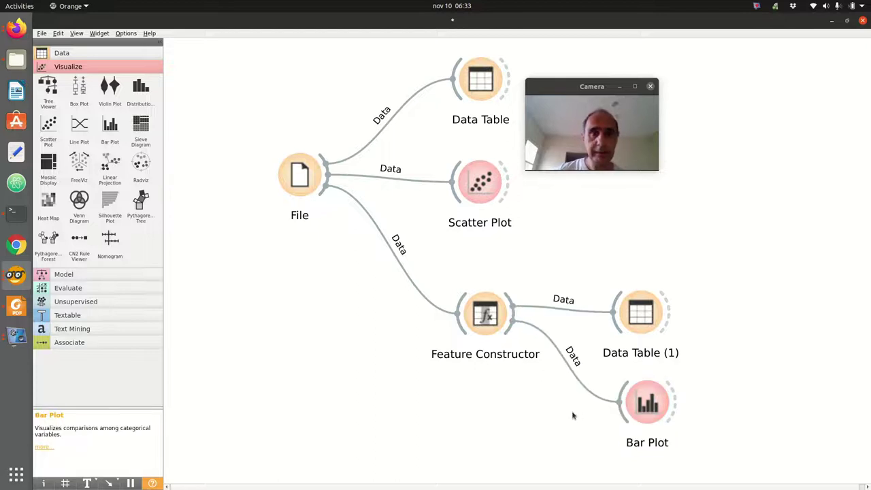
# - View the bar plot chart, close it and delete the Bar Plot widget from the workflow
pyautogui.doubleClick(642, 405)
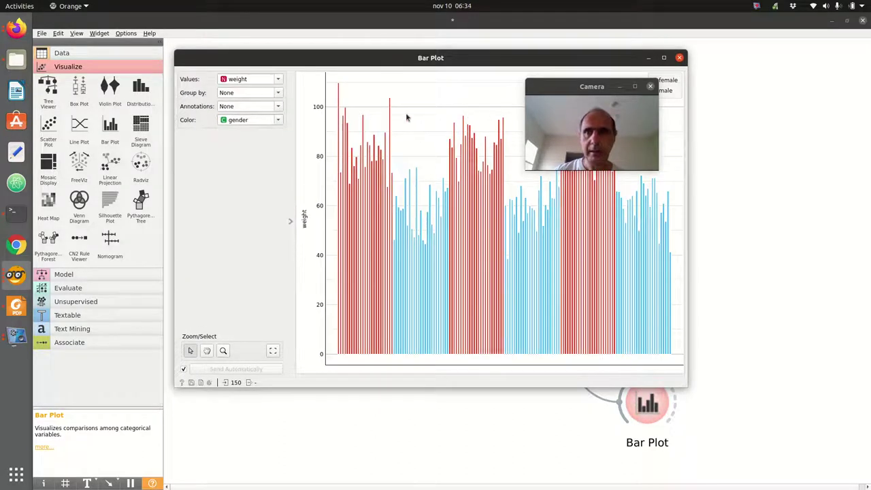
pyautogui.click(679, 58)
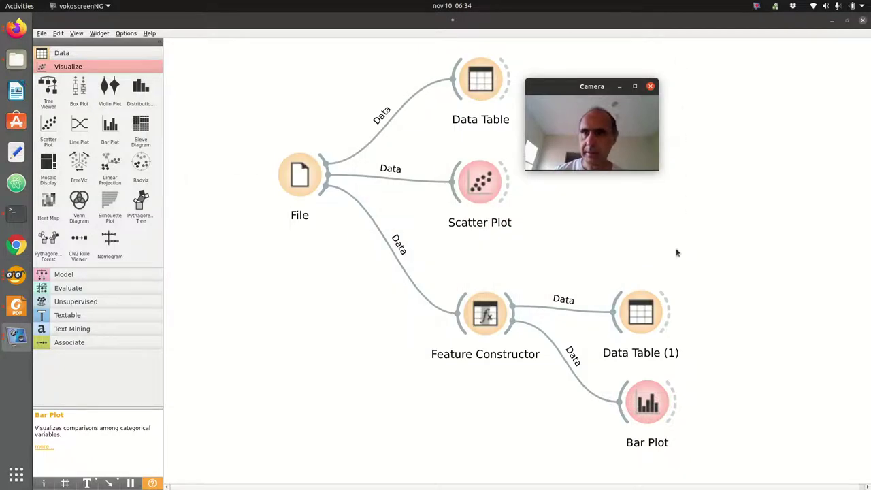
pyautogui.click(651, 397)
pyautogui.press('Delete')
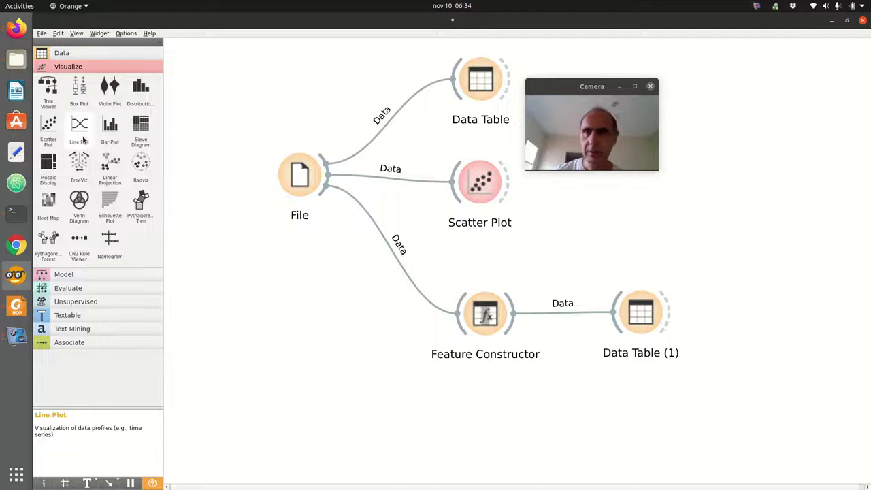
# - Add a Distributions widget below Data Table (1), connect Feature Constructor to it and open it
pyautogui.click(141, 89)
pyautogui.moveTo(787, 329); pyautogui.dragTo(730, 368)
pyautogui.press('Escape')
pyautogui.moveTo(780, 316); pyautogui.dragTo(646, 406)
pyautogui.moveTo(512, 321); pyautogui.dragTo(615, 406)
pyautogui.doubleClick(646, 412)
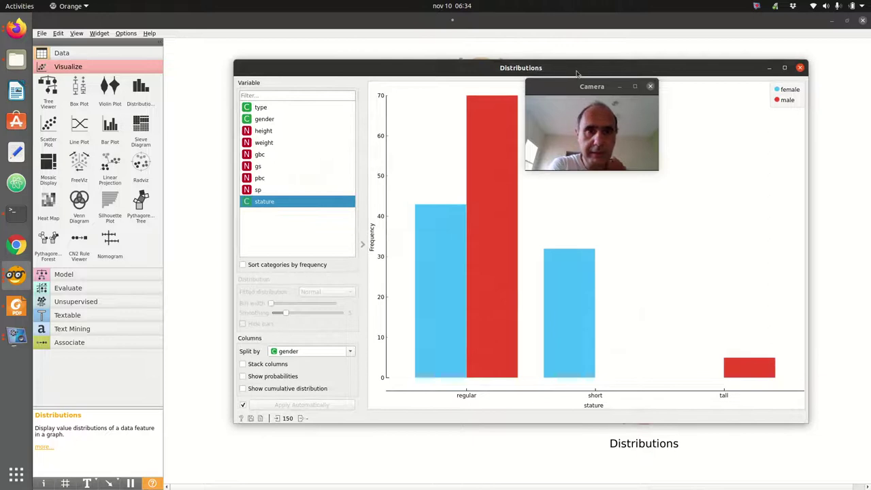
# - Examine the stature distribution split by gender, comparing the female and male bars for regular, short and tall
pyautogui.moveTo(575, 71); pyautogui.dragTo(466, 86)
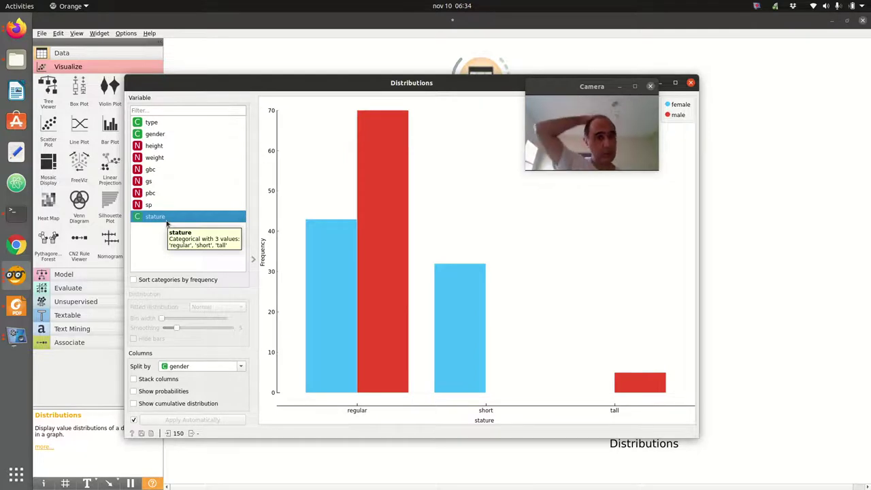
pyautogui.click(378, 343)
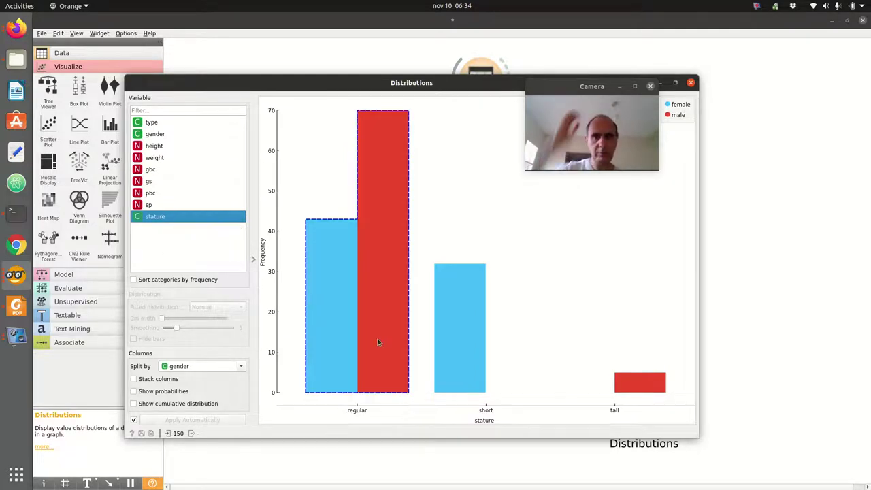
pyautogui.moveTo(374, 352)
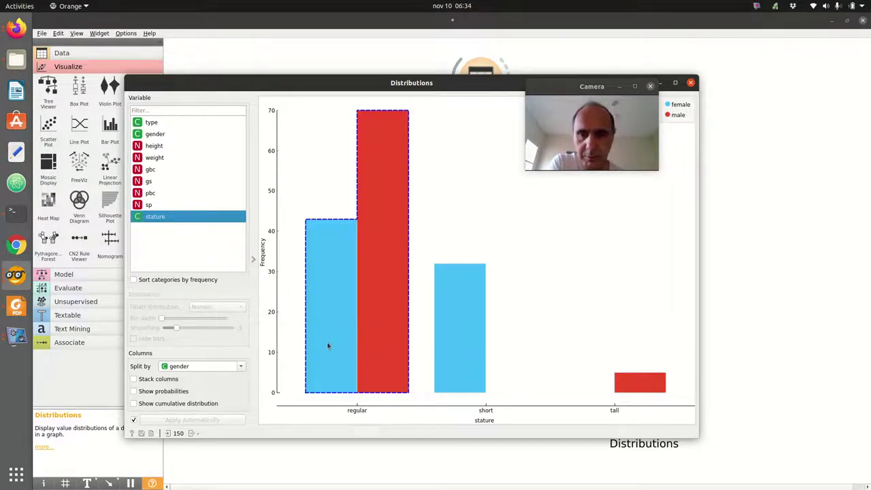
pyautogui.moveTo(353, 336)
pyautogui.moveTo(575, 87); pyautogui.dragTo(518, 96)
pyautogui.click(338, 284)
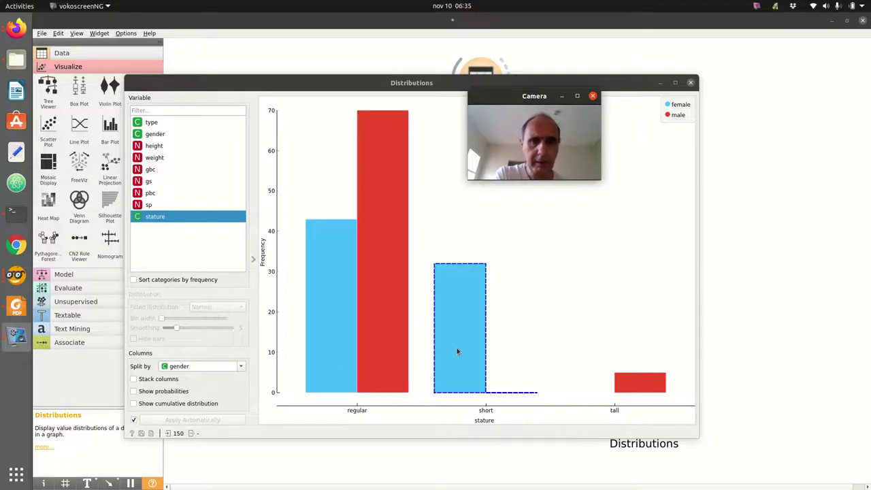
pyautogui.moveTo(538, 96); pyautogui.dragTo(502, 166)
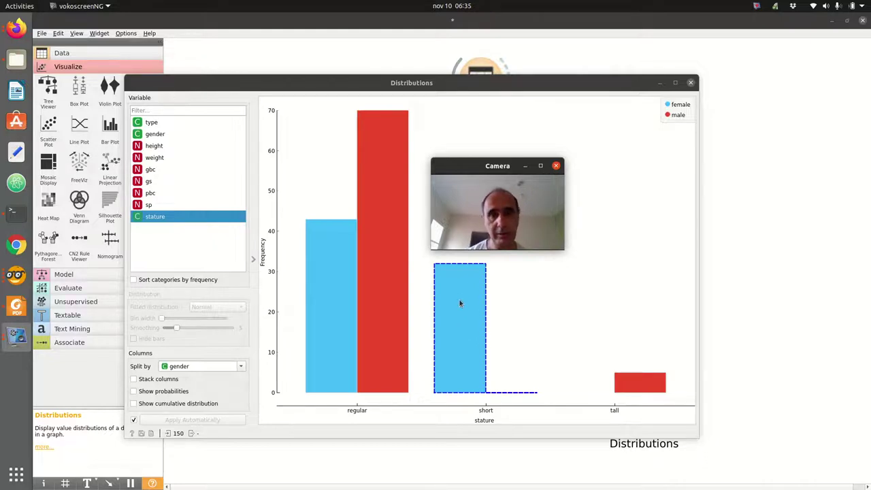
pyautogui.moveTo(500, 169); pyautogui.dragTo(636, 268)
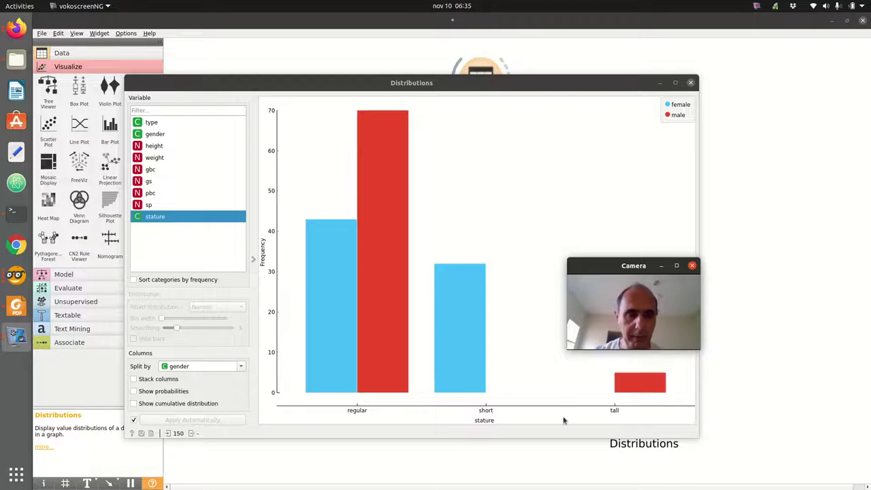
pyautogui.moveTo(621, 267); pyautogui.dragTo(515, 144)
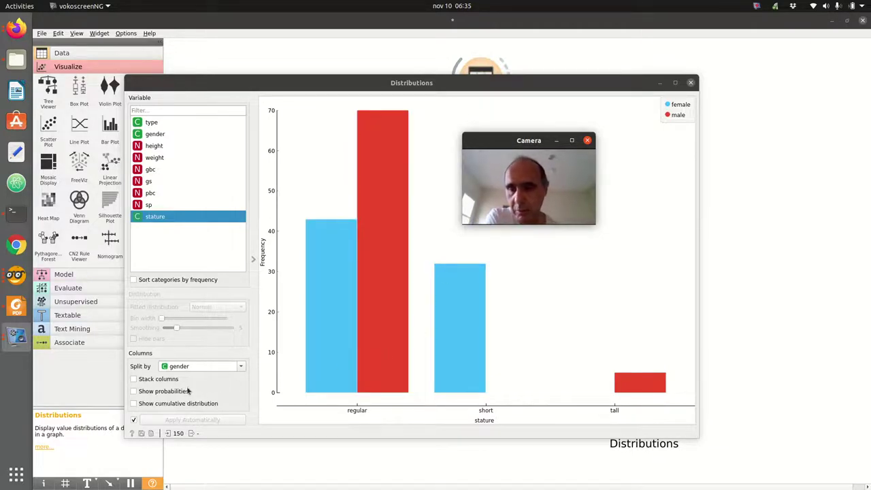
# - Stack the columns of the stature distribution and show probabilities instead of frequencies
pyautogui.click(133, 380)
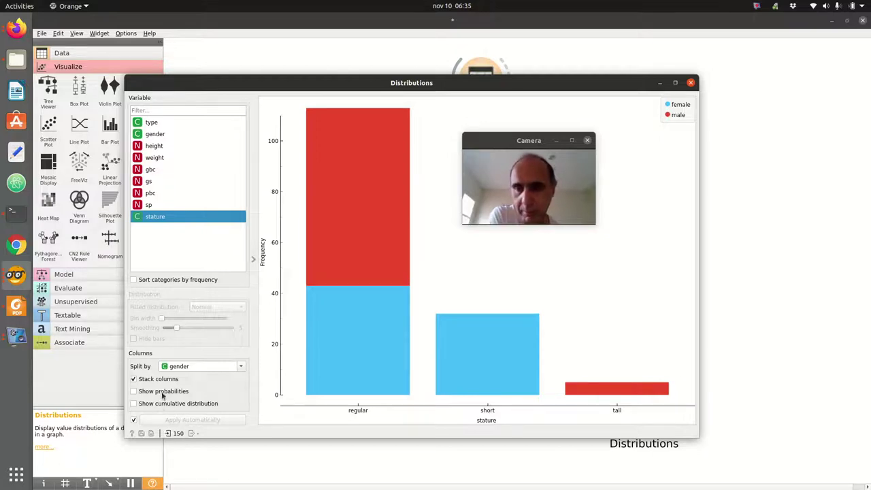
pyautogui.click(134, 392)
pyautogui.moveTo(508, 141); pyautogui.dragTo(715, 142)
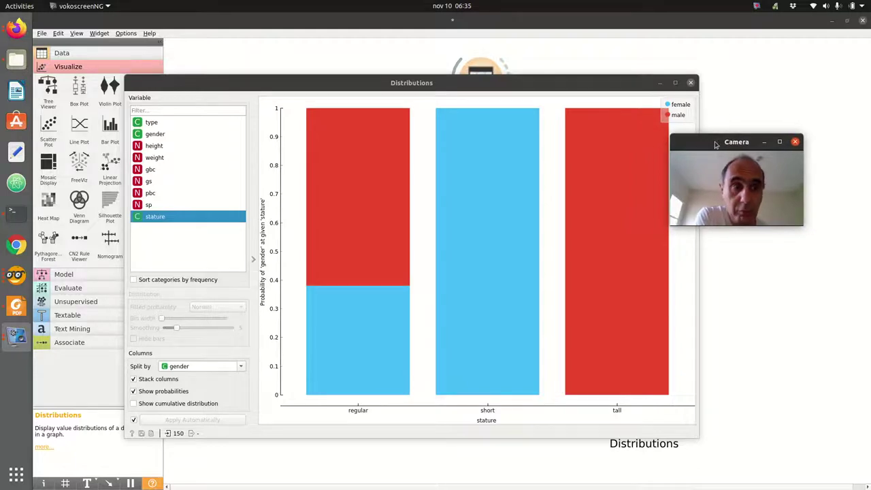
# - Examine the gender proportions in the regular, short and tall stacked columns, and close the Distributions window
pyautogui.click(480, 195)
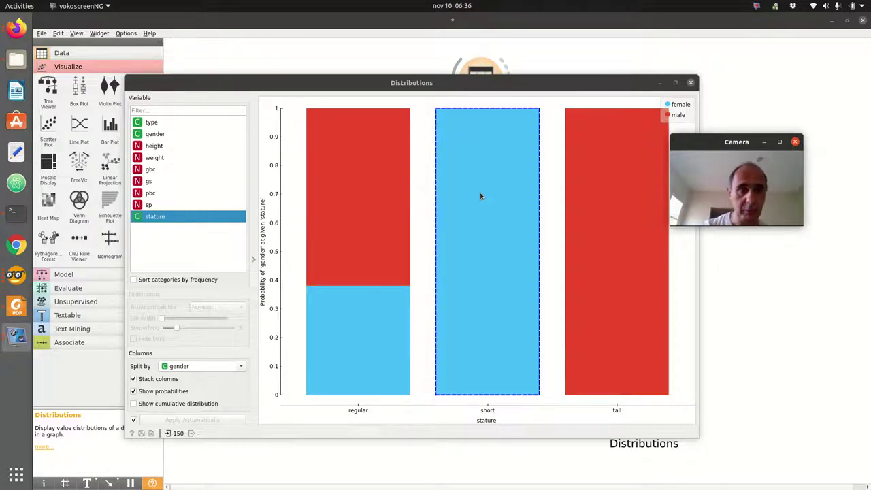
pyautogui.moveTo(408, 133); pyautogui.dragTo(202, 240)
pyautogui.click(305, 361)
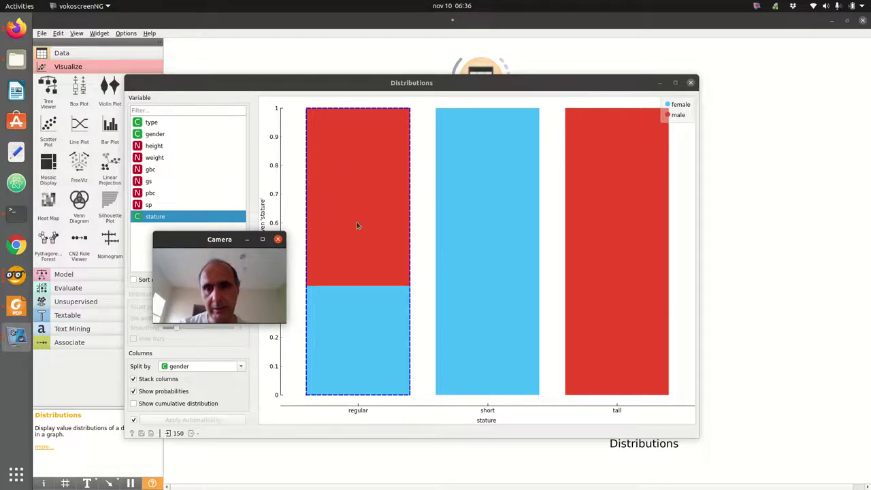
pyautogui.click(473, 284)
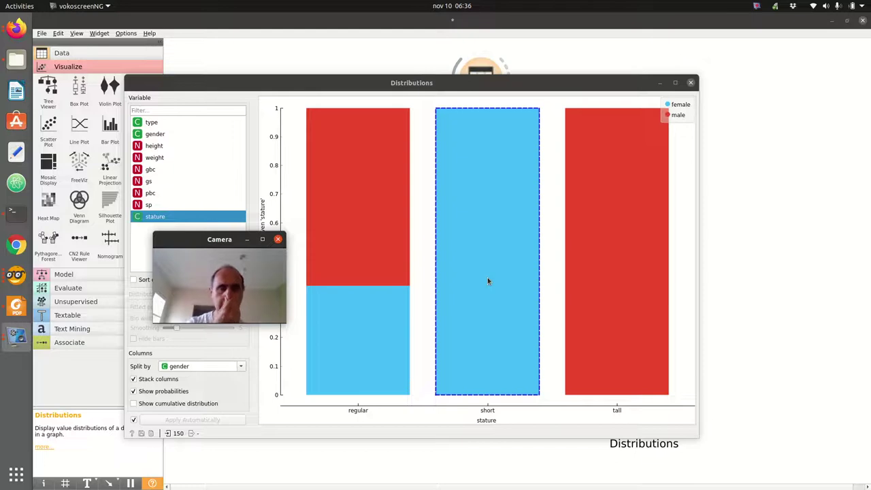
pyautogui.click(308, 237)
pyautogui.moveTo(219, 238); pyautogui.dragTo(742, 186)
pyautogui.click(658, 177)
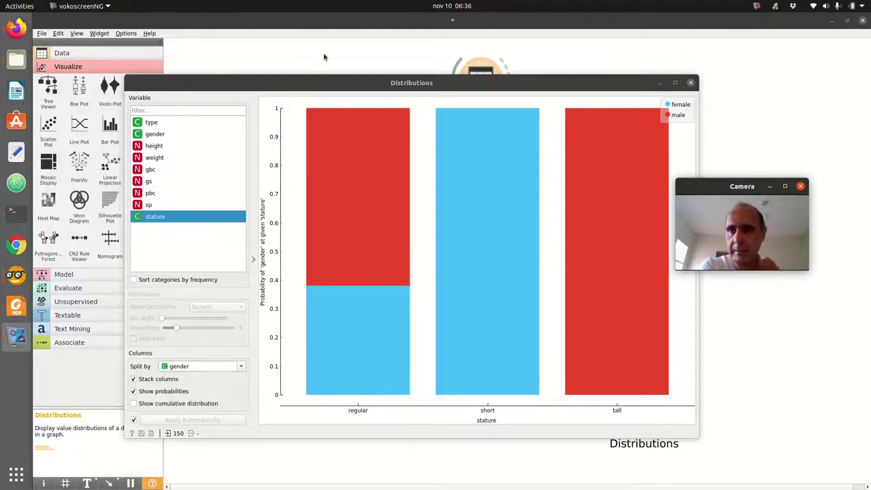
pyautogui.click(691, 83)
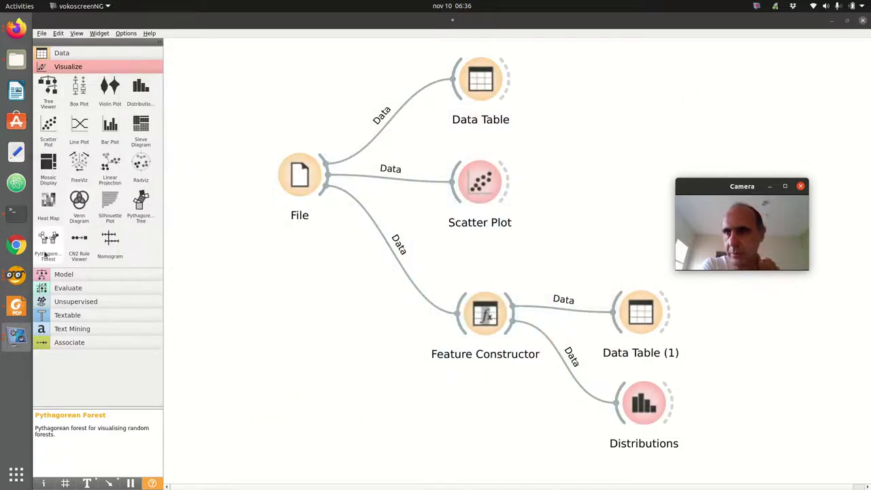
# - Switch to the feature-constructor-zombie-survey.ows workflow and view its Distributions chart of stature by gender
pyautogui.click(15, 280)
pyautogui.click(15, 280)
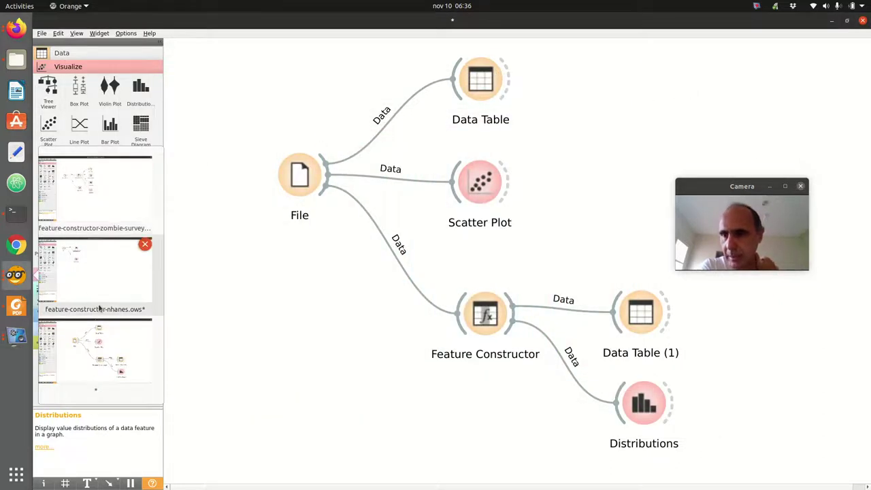
pyautogui.click(105, 332)
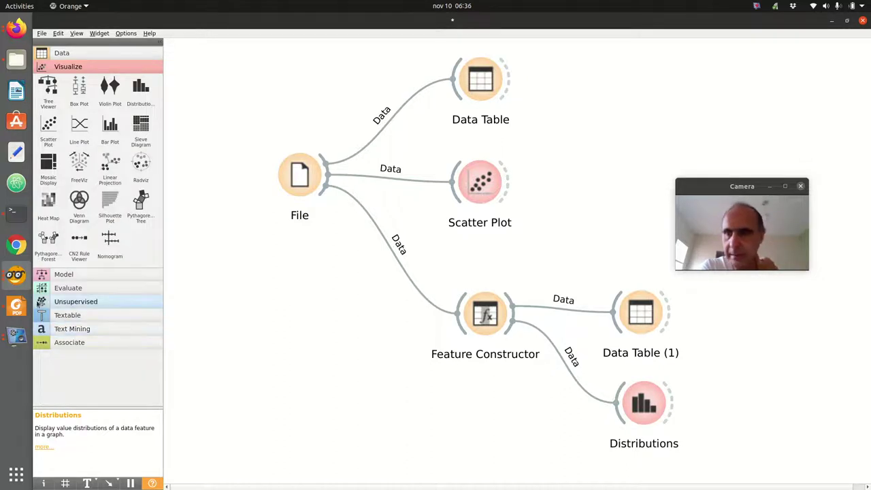
pyautogui.click(16, 275)
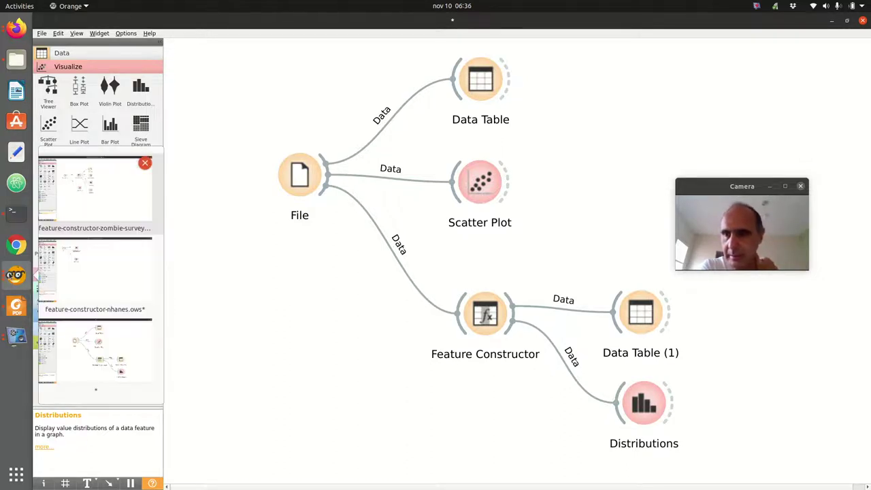
pyautogui.click(69, 213)
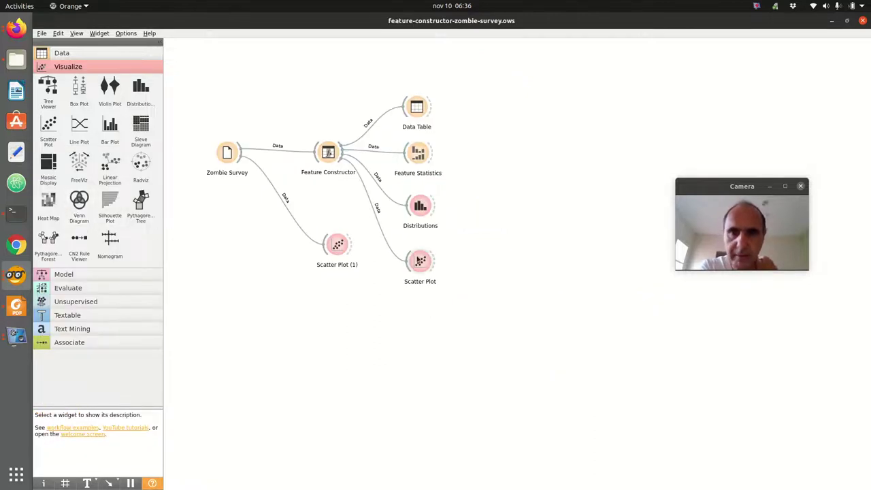
pyautogui.doubleClick(419, 206)
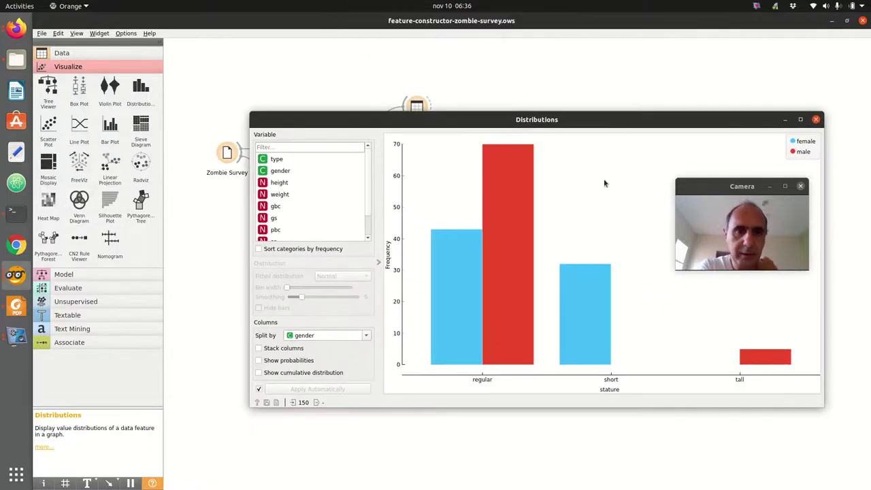
pyautogui.click(817, 120)
# - View the height–weight Scatter Plot and the gbc–gs Scatter Plot (1) in the workflow, closing each one
pyautogui.doubleClick(425, 271)
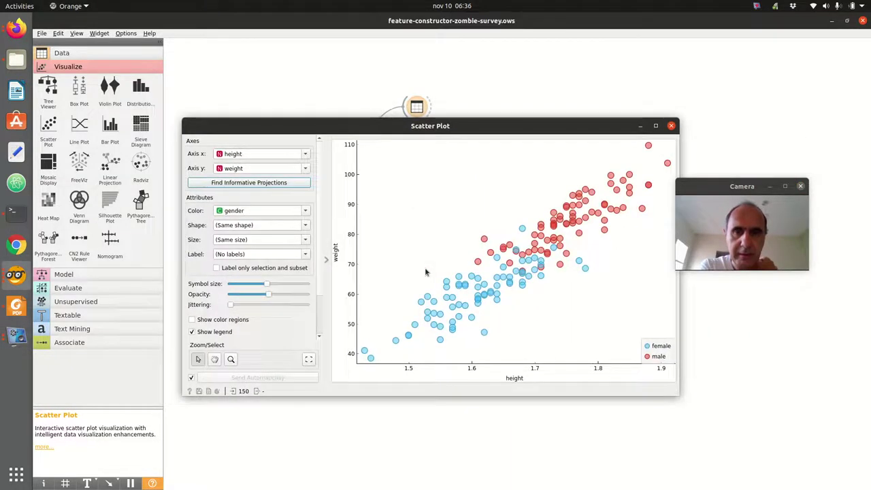
pyautogui.click(671, 125)
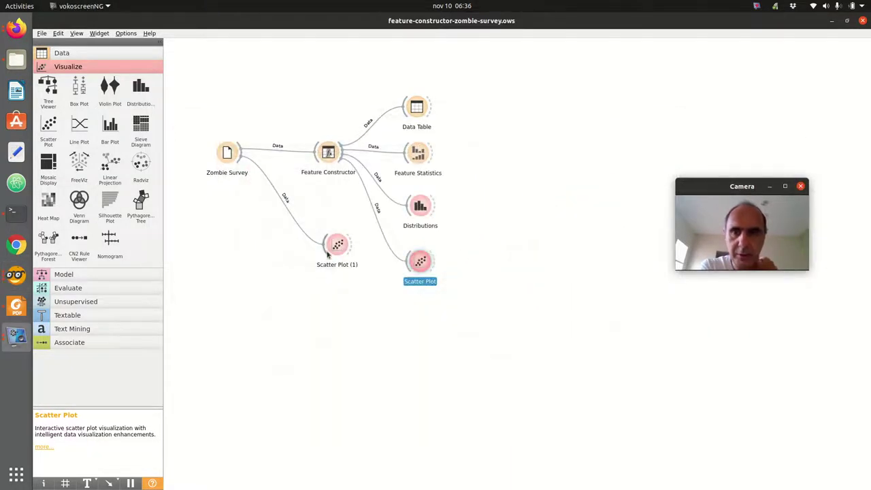
pyautogui.doubleClick(328, 252)
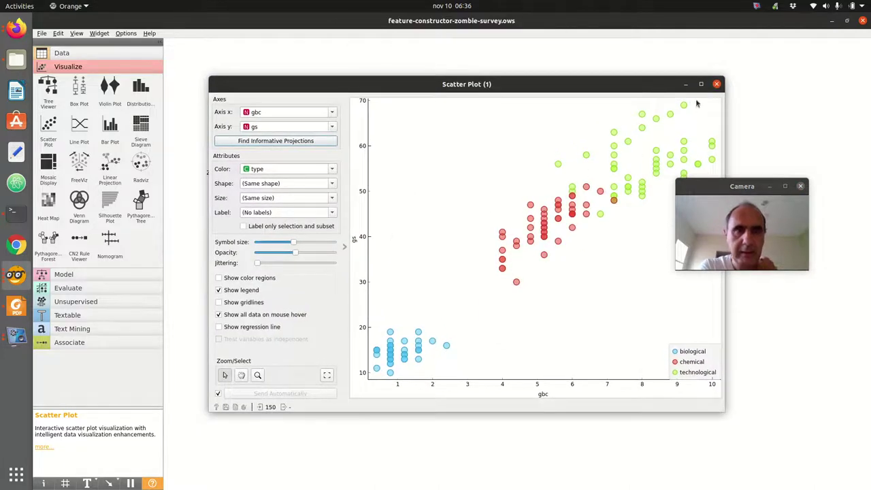
pyautogui.click(715, 84)
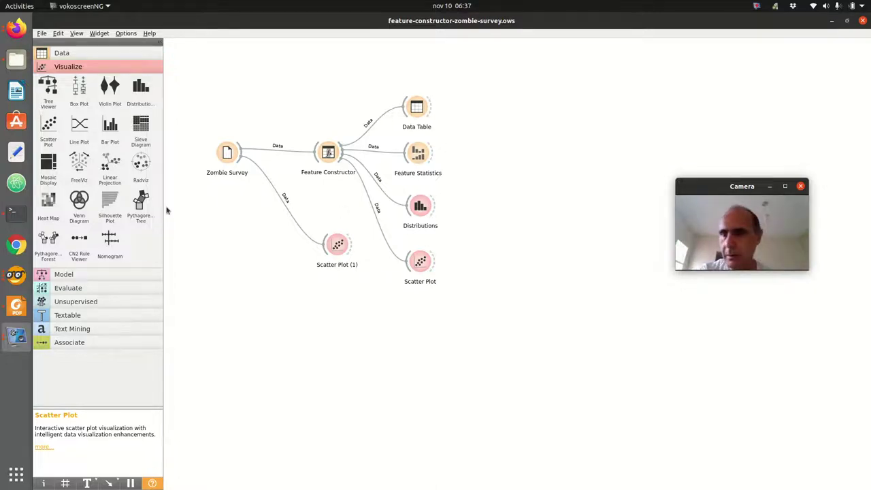
# - Switch to the unsaved workflow and add a second Scatter Plot below Feature Constructor, connected to the File widget's data
pyautogui.click(17, 274)
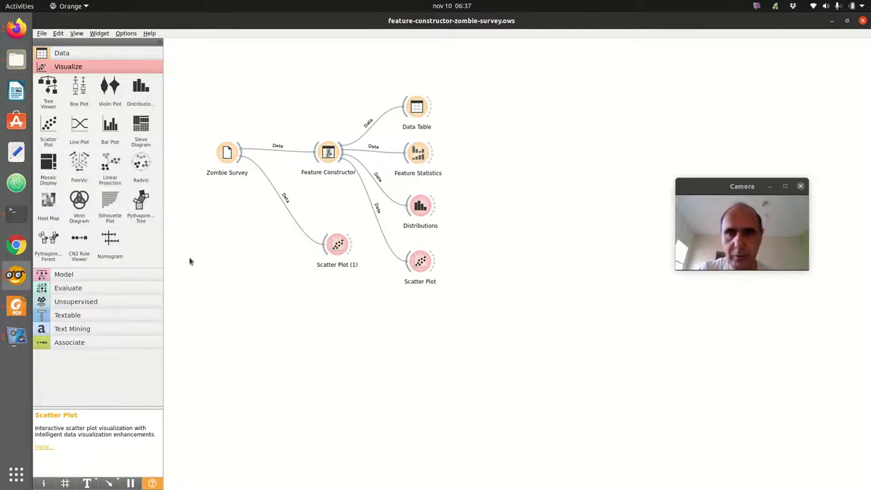
pyautogui.click(16, 274)
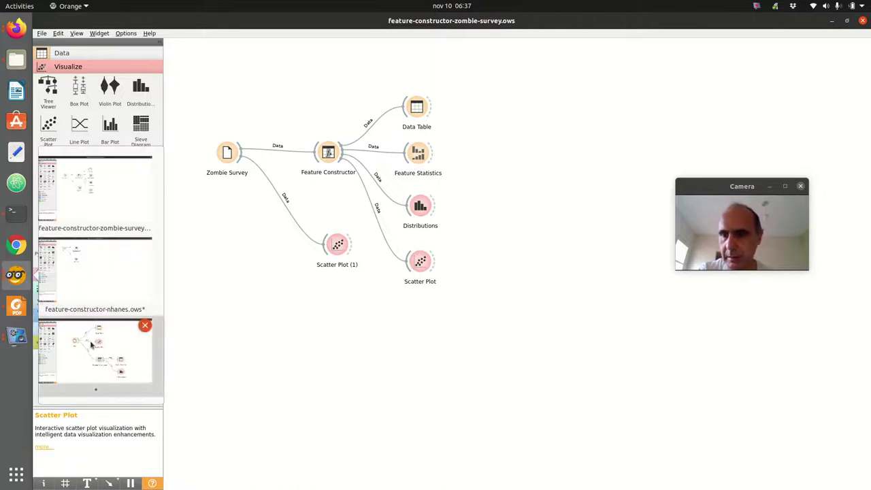
pyautogui.click(136, 350)
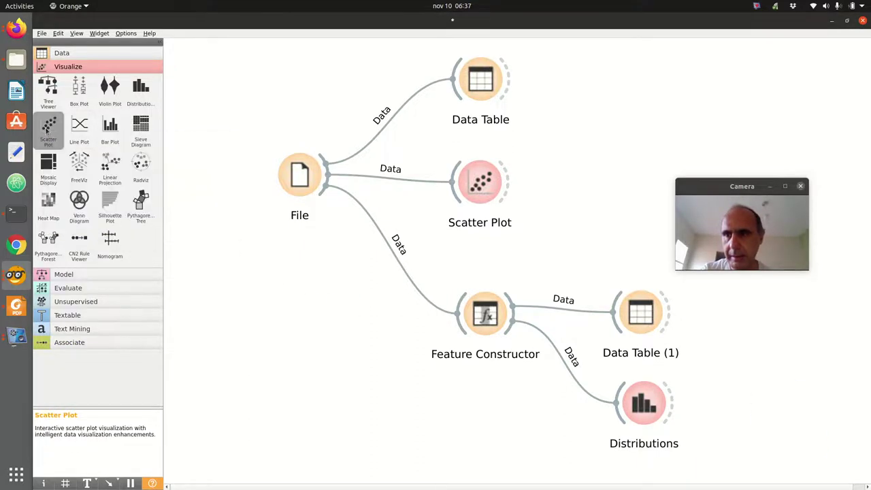
pyautogui.moveTo(49, 127); pyautogui.dragTo(780, 403)
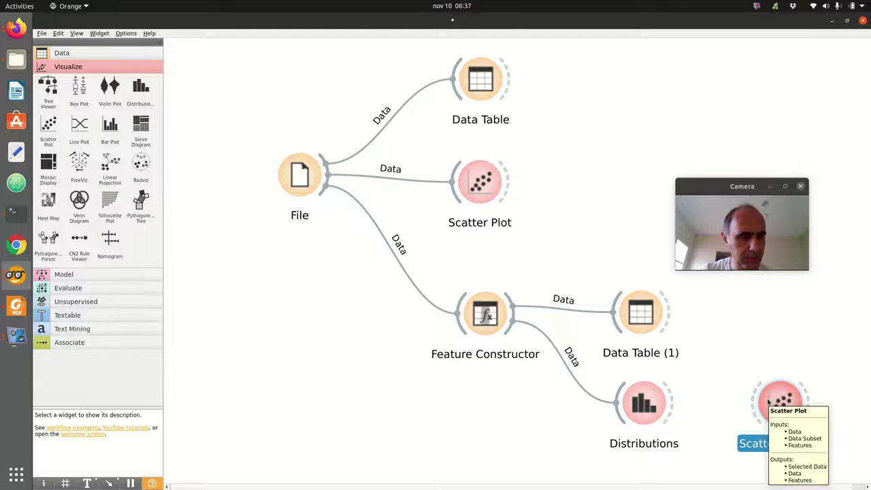
pyautogui.moveTo(768, 403); pyautogui.dragTo(489, 425)
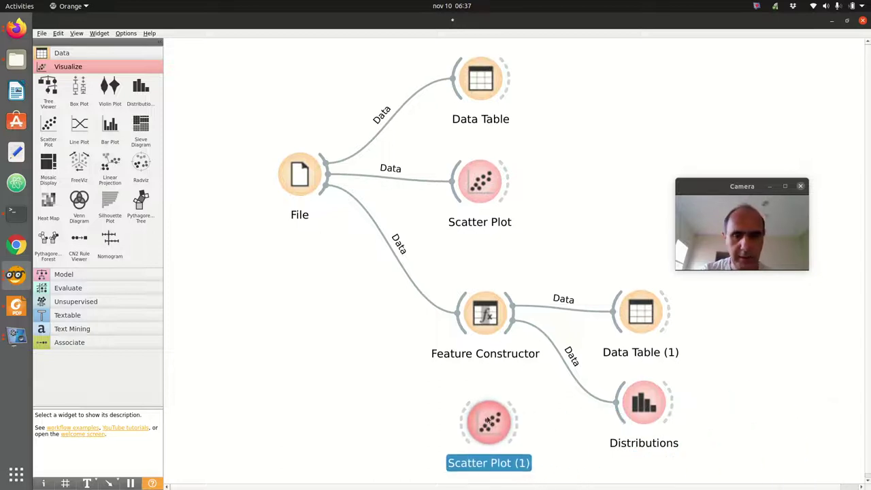
pyautogui.moveTo(326, 196); pyautogui.dragTo(467, 423)
# - Open the new Scatter Plot and plot gbc on the x axis against gs on the y axis
pyautogui.doubleClick(502, 427)
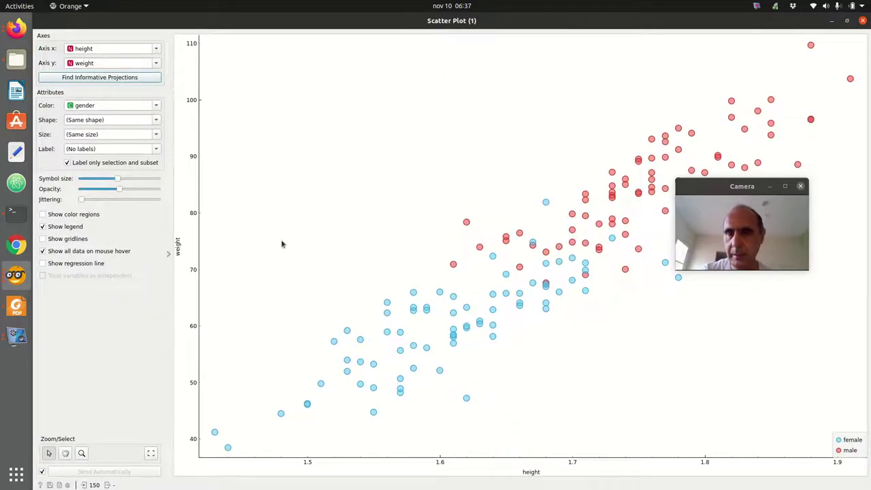
pyautogui.click(123, 50)
pyautogui.click(115, 75)
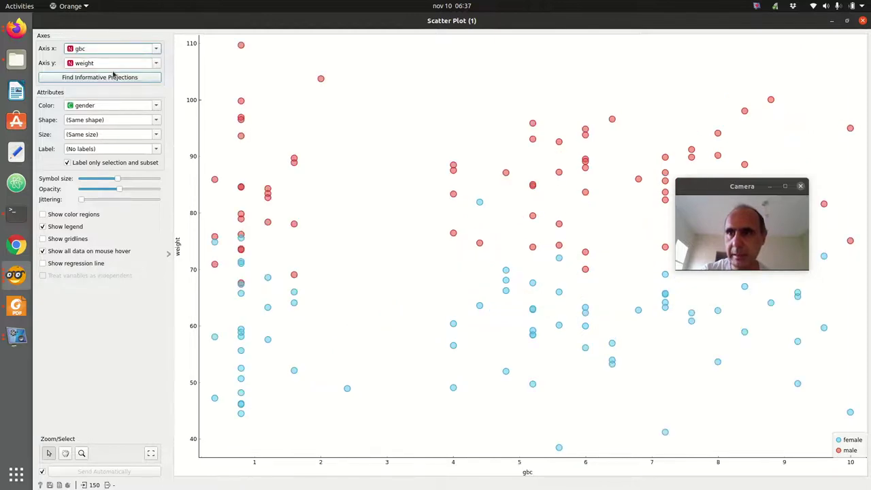
pyautogui.click(113, 63)
pyautogui.click(105, 98)
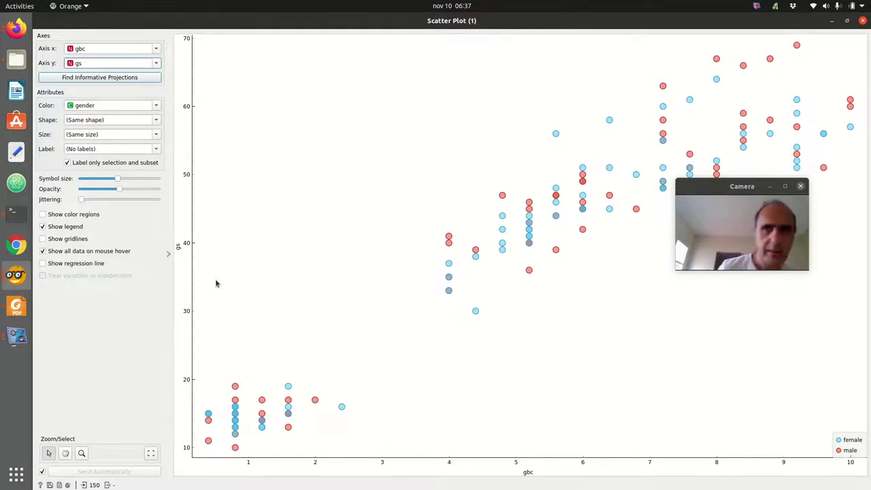
# - Shrink the scatter plot window, color the points by type to examine the groups, and close the window
pyautogui.doubleClick(350, 26)
pyautogui.moveTo(472, 59); pyautogui.dragTo(382, 62)
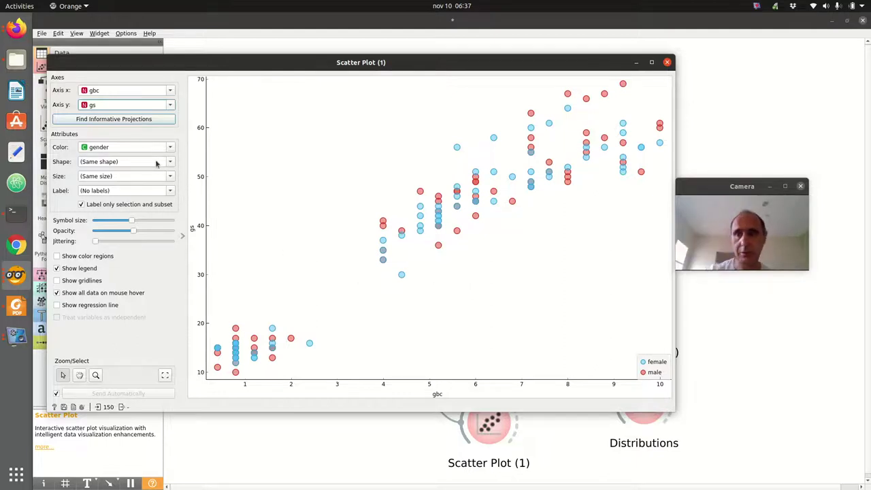
pyautogui.click(126, 148)
pyautogui.click(126, 174)
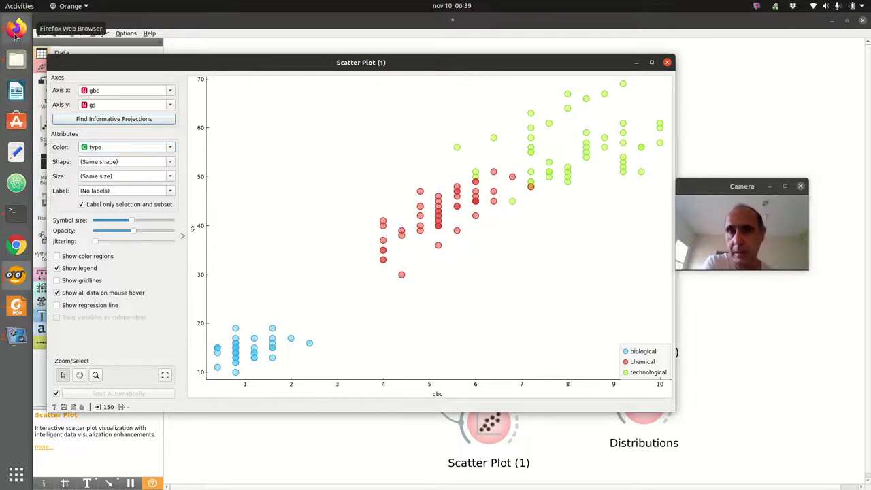
pyautogui.click(667, 62)
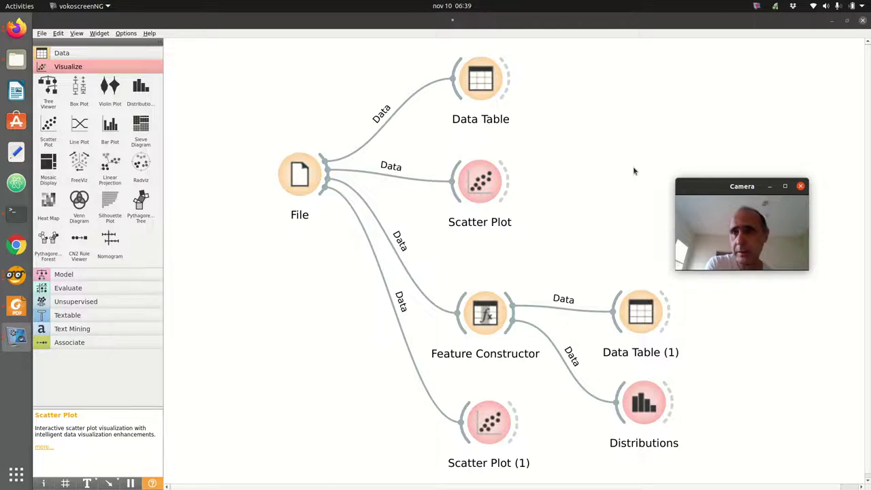
# - Switch to Firefox, duplicate the zombie-health GitHub tab and return the original tab to the transformation/feature folder
pyautogui.click(16, 28)
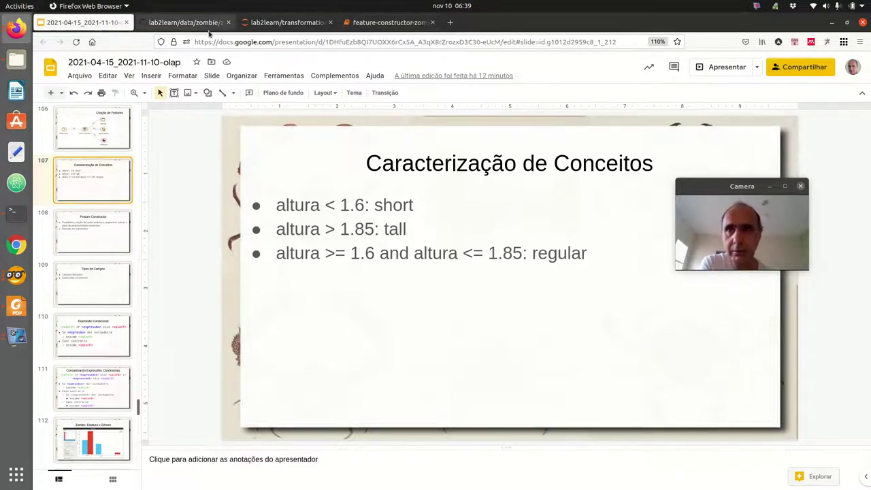
pyautogui.click(180, 22)
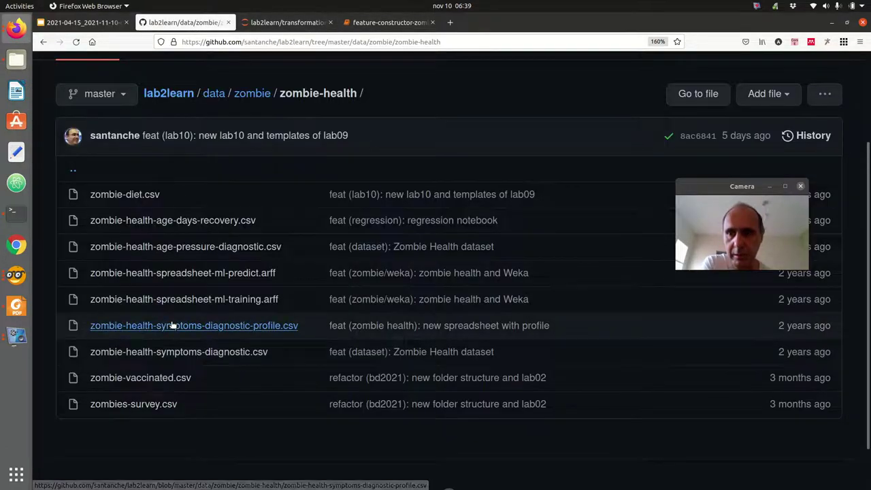
pyautogui.rightClick(160, 95)
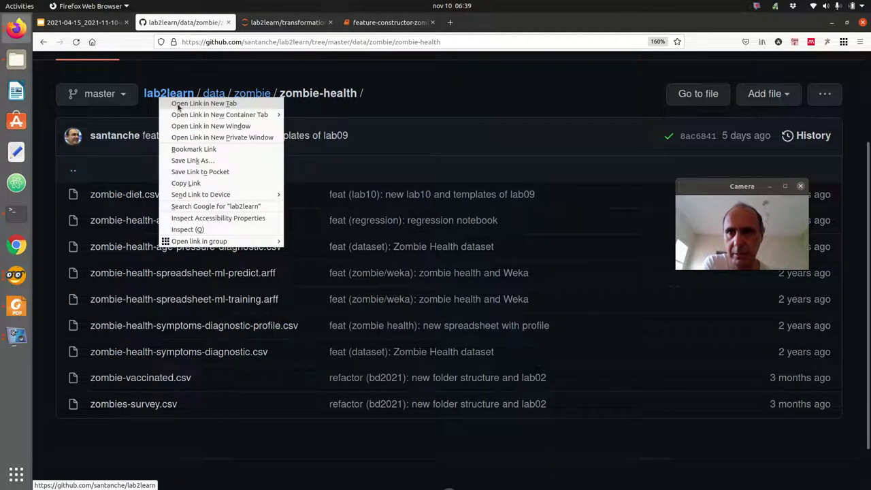
pyautogui.click(403, 145)
pyautogui.rightClick(189, 27)
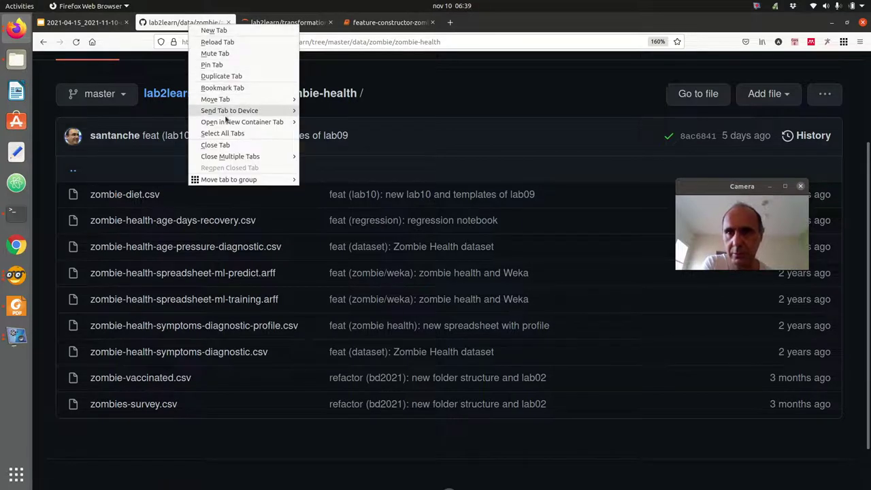
pyautogui.click(219, 81)
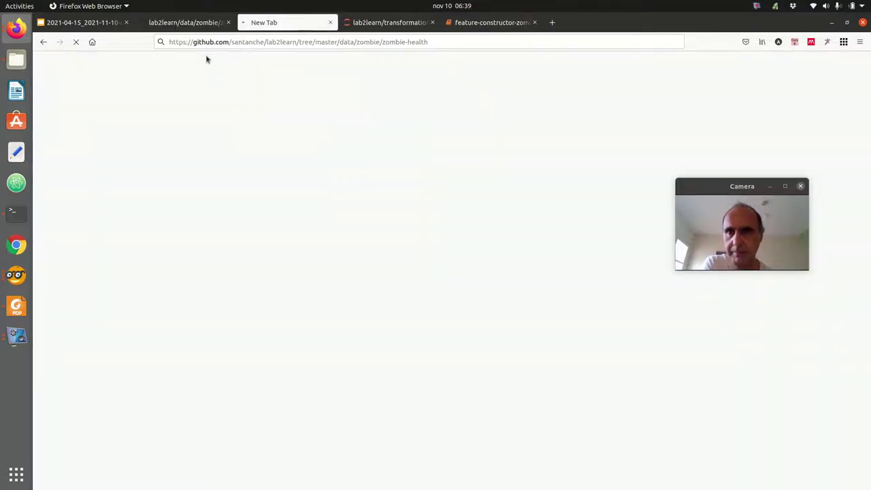
pyautogui.click(43, 42)
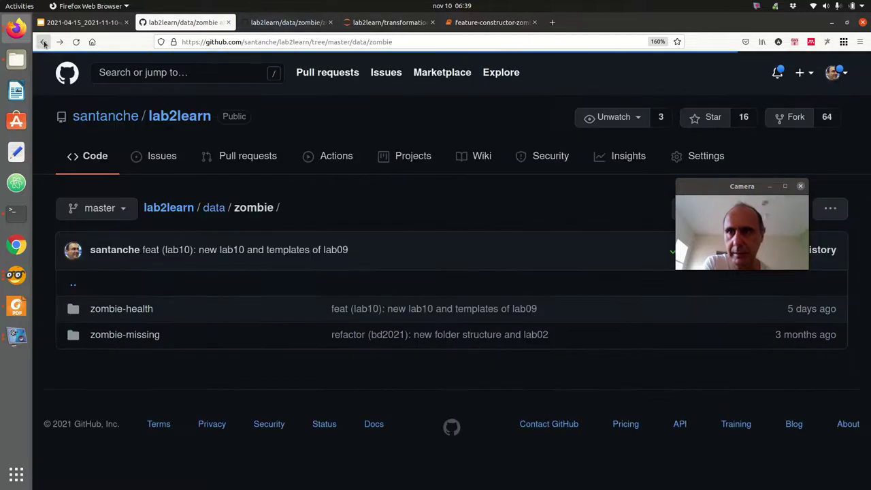
pyautogui.click(44, 42)
pyautogui.click(44, 42)
pyautogui.click(44, 42)
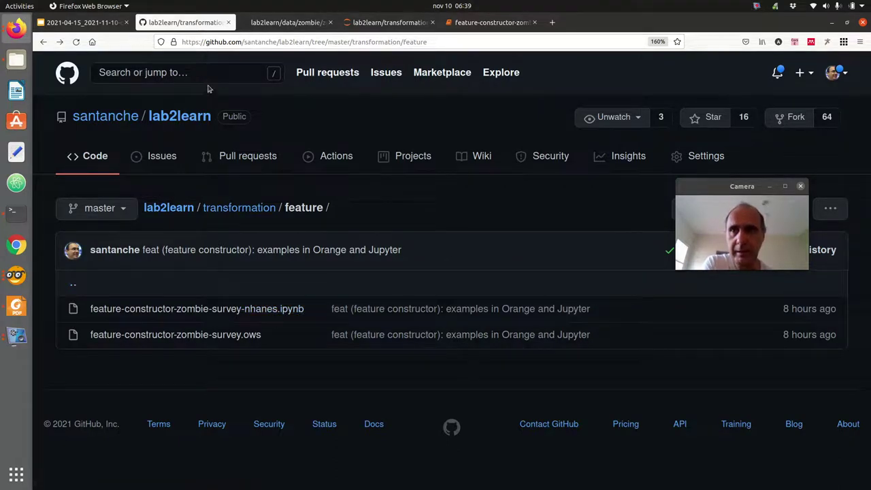
# - Open the lab2learn repository's main page in a new tab and place that tab directly after the slides
pyautogui.moveTo(125, 118)
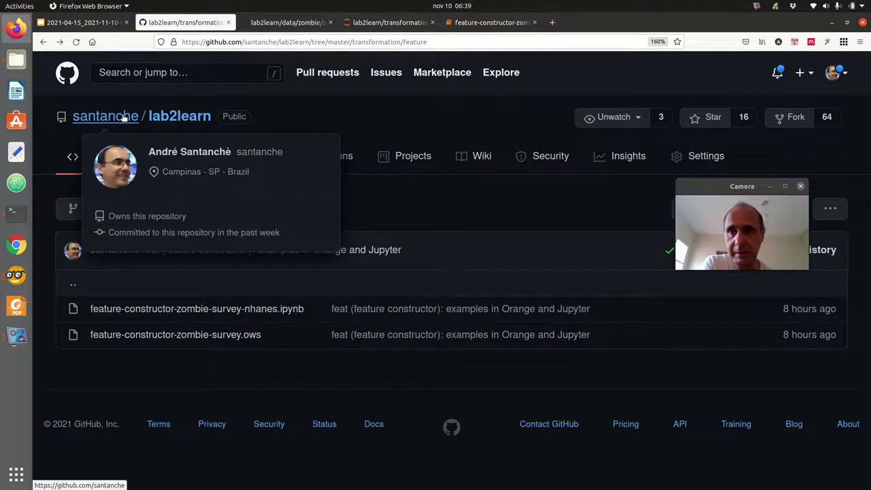
pyautogui.rightClick(174, 121)
pyautogui.click(196, 127)
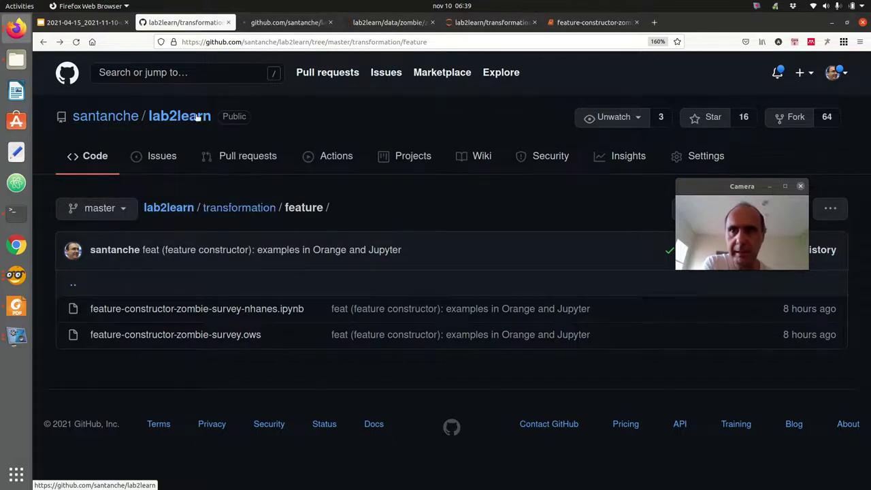
pyautogui.moveTo(280, 28); pyautogui.dragTo(187, 27)
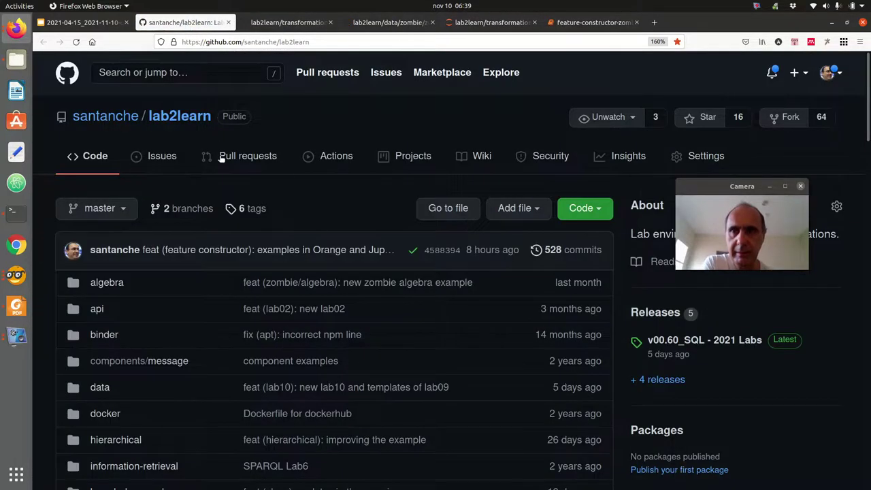
# - Launch the Jupyter Binder for the latest available version from the repository's readme in a new tab and view it starting
pyautogui.scroll(-3, 220, 163)
pyautogui.scroll(-15, 219, 163)
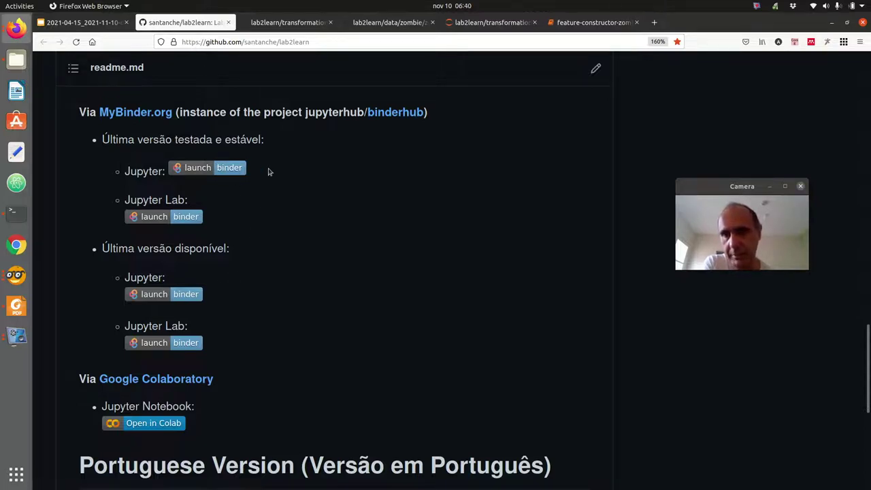
pyautogui.rightClick(168, 297)
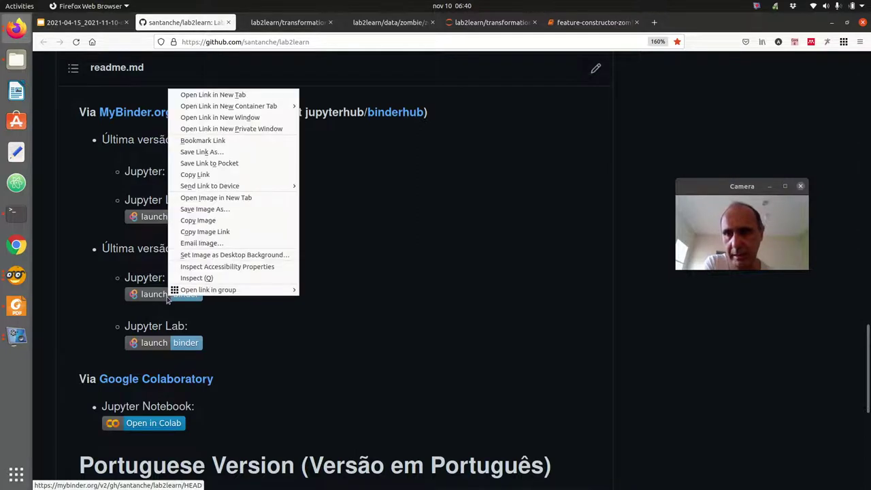
pyautogui.click(227, 95)
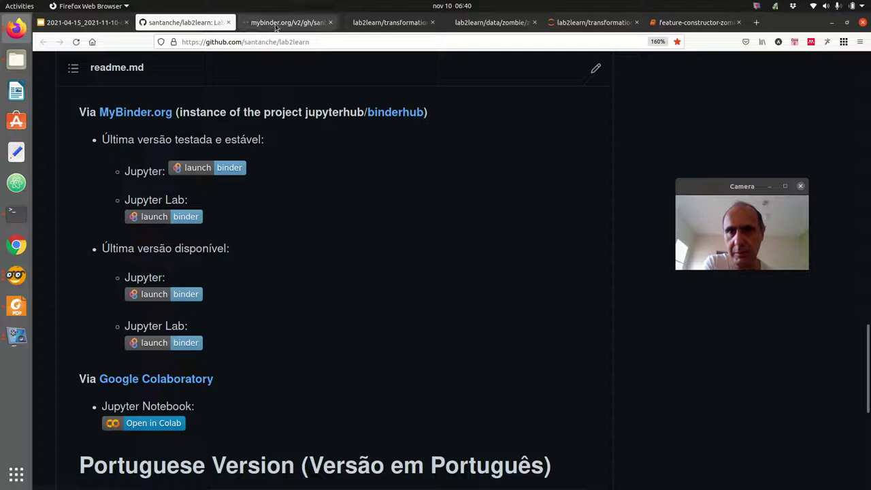
pyautogui.click(276, 24)
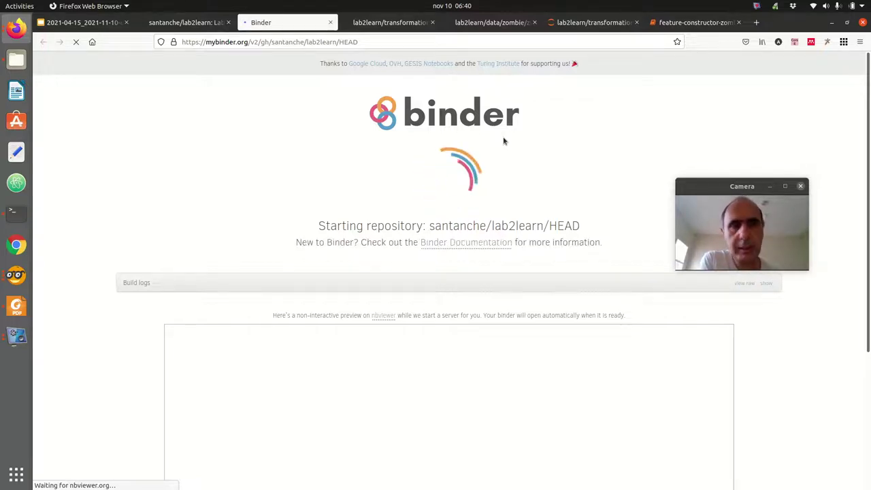
# - Open feature-constructor-zombie-survey-nhanes.ipynb from the local Jupyter transformation/feature folder and go to the start of the notebook
pyautogui.click(586, 22)
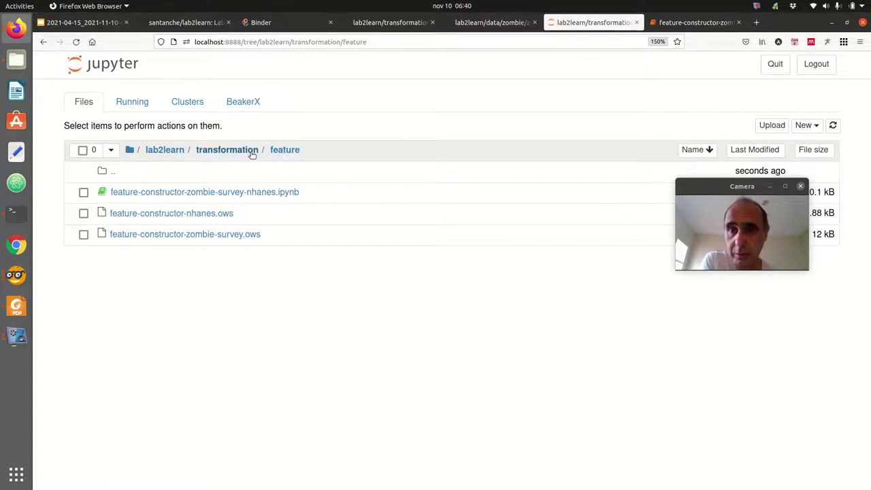
pyautogui.moveTo(714, 190); pyautogui.dragTo(388, 133)
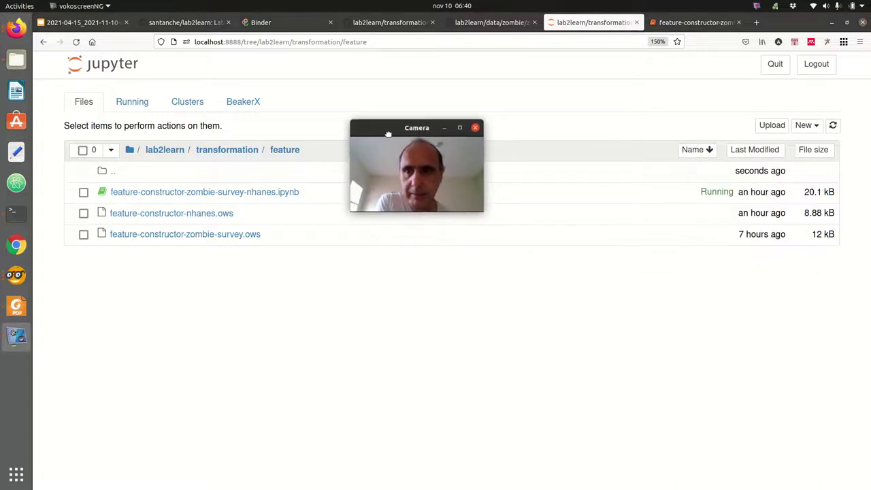
pyautogui.click(253, 194)
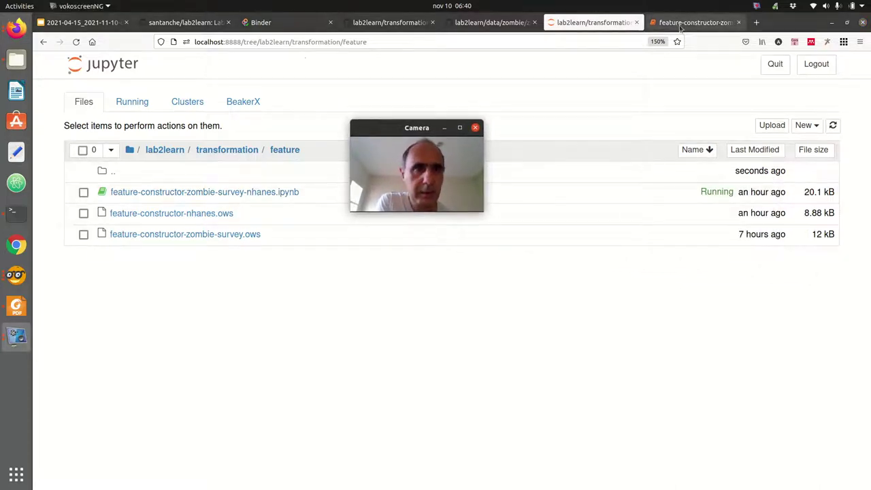
pyautogui.scroll(2, 622, 144)
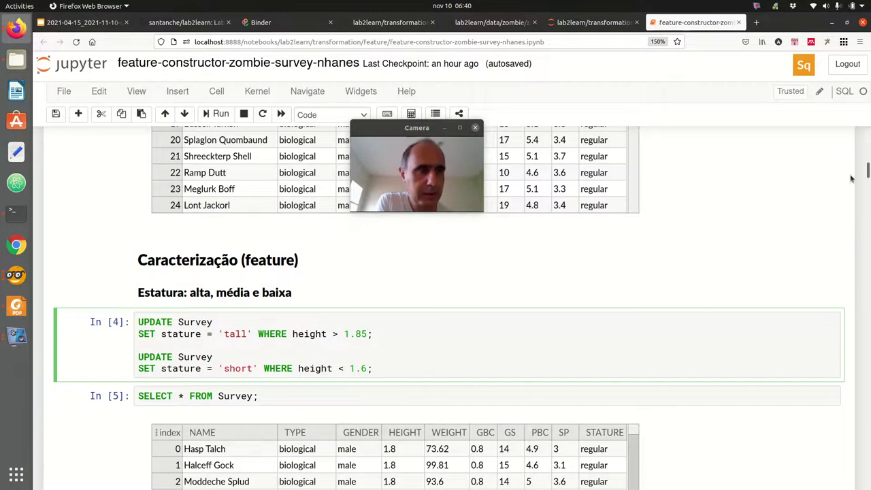
pyautogui.moveTo(868, 175); pyautogui.dragTo(868, 129)
pyautogui.moveTo(404, 128); pyautogui.dragTo(492, 235)
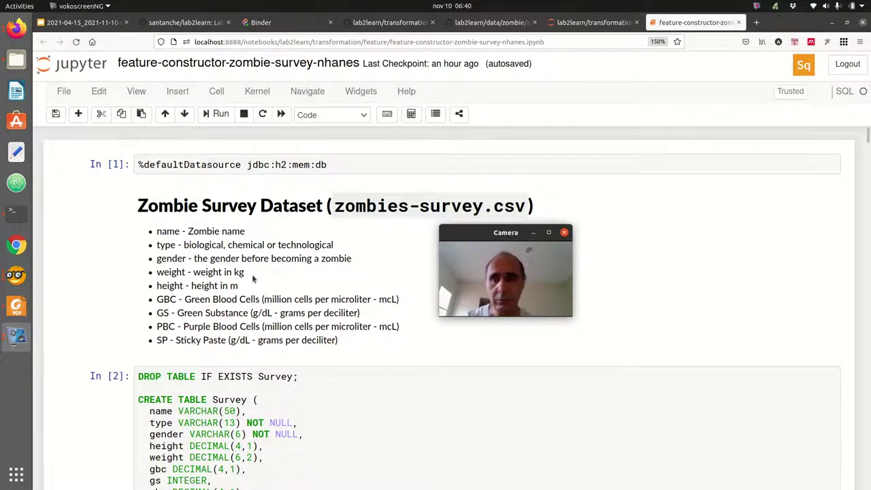
# - Examine the Zombie Survey dataset description and the Survey table creation cell, and highlight the %defaultDatasource line
pyautogui.scroll(-1, 251, 277)
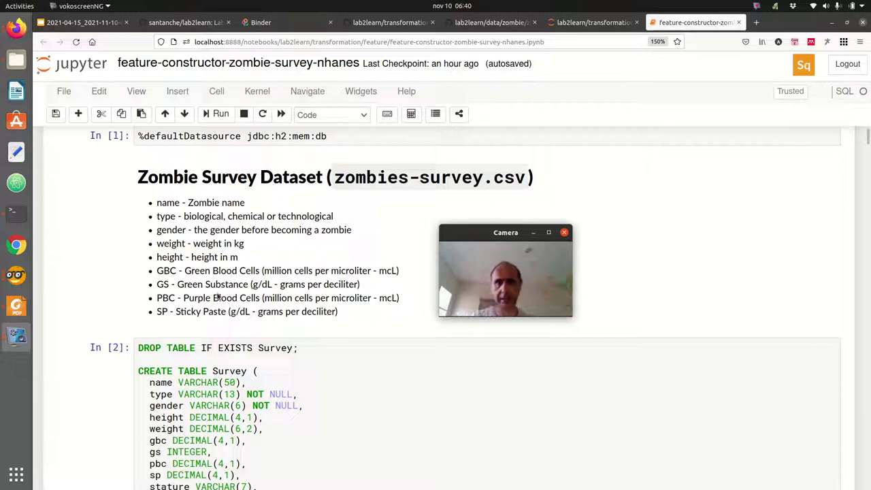
pyautogui.scroll(-5, 174, 269)
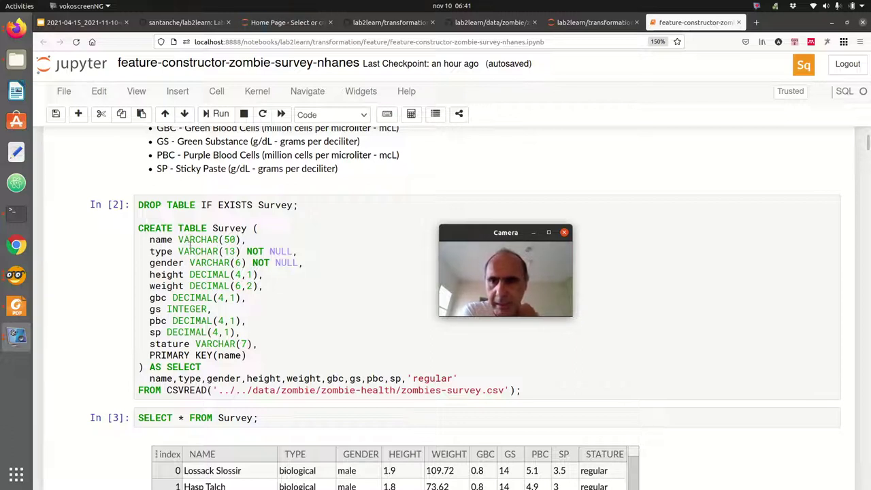
pyautogui.scroll(4, 291, 236)
pyautogui.scroll(-4, 292, 236)
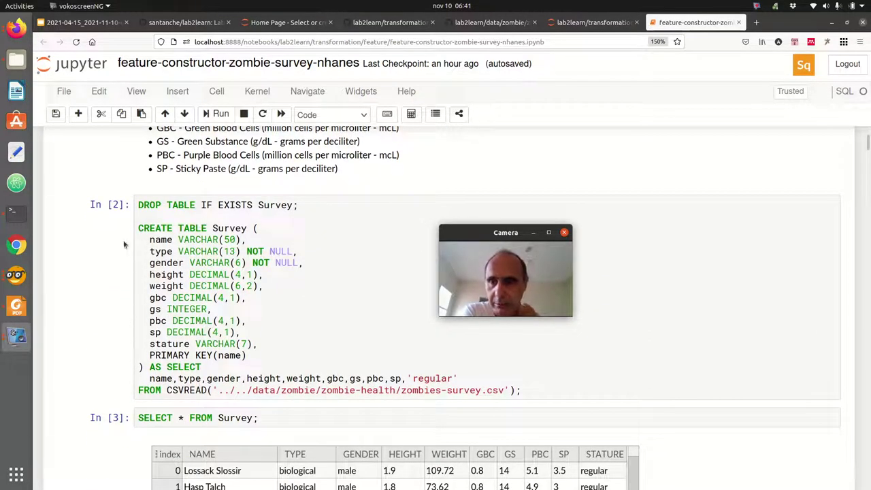
pyautogui.scroll(5, 204, 225)
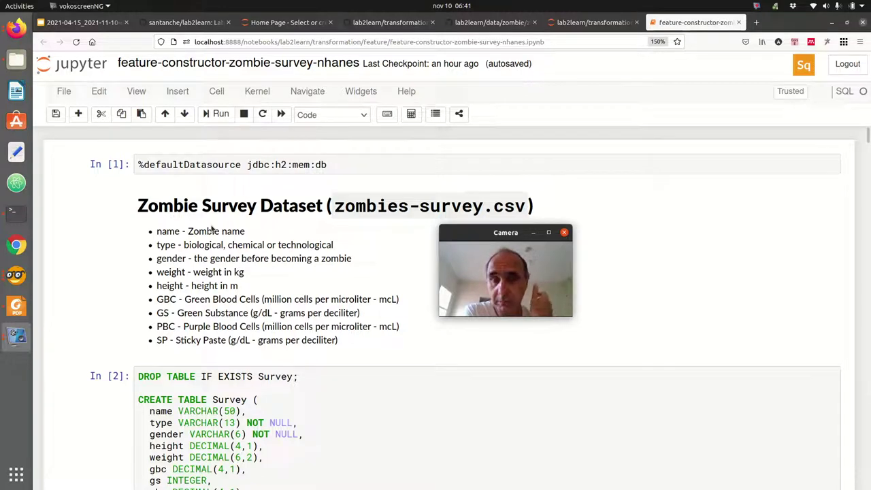
pyautogui.moveTo(335, 164); pyautogui.dragTo(135, 164)
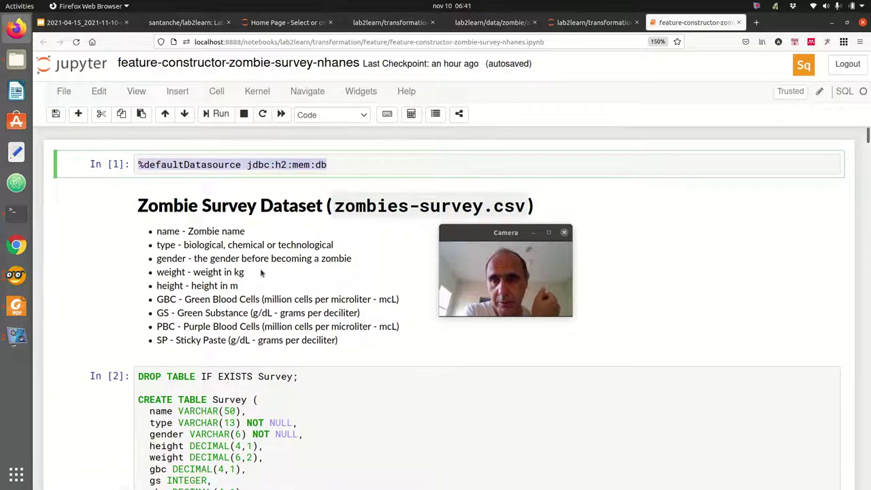
# - Highlight the Survey table's column definitions, the SELECT column list and the zombies-survey.csv path in the table creation cell
pyautogui.scroll(-3, 260, 272)
pyautogui.click(313, 245)
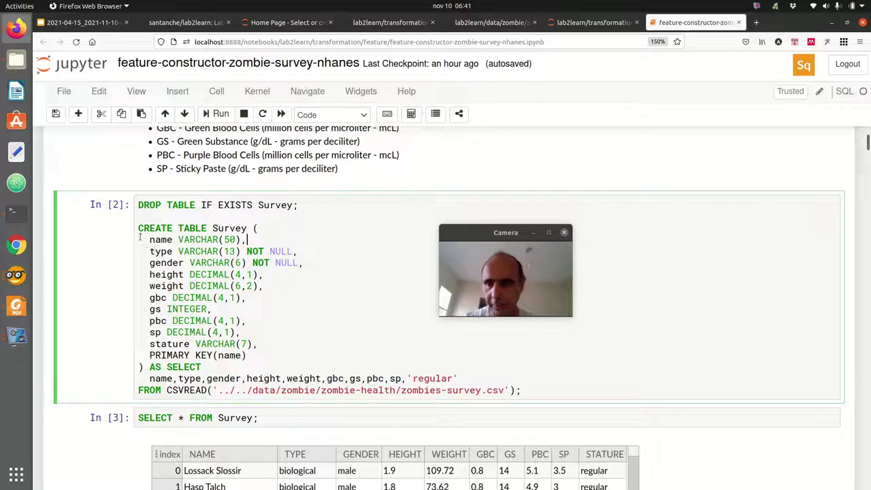
pyautogui.moveTo(137, 239); pyautogui.dragTo(256, 343)
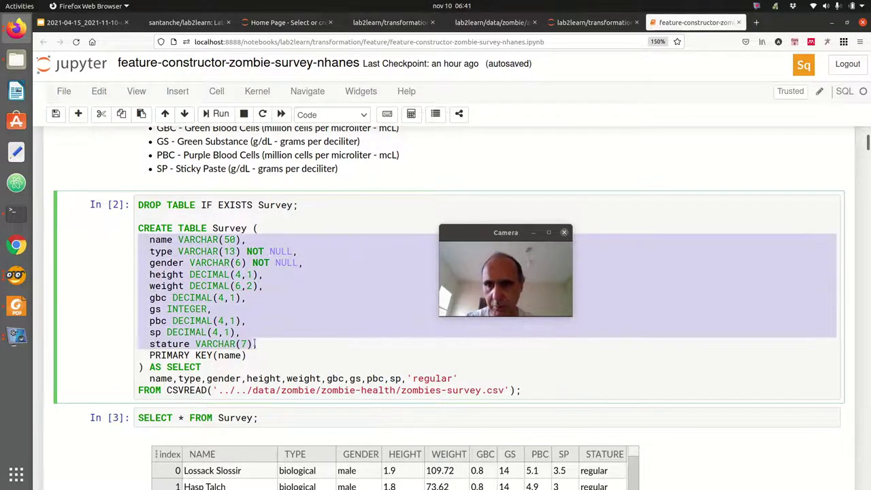
pyautogui.scroll(-2, 262, 344)
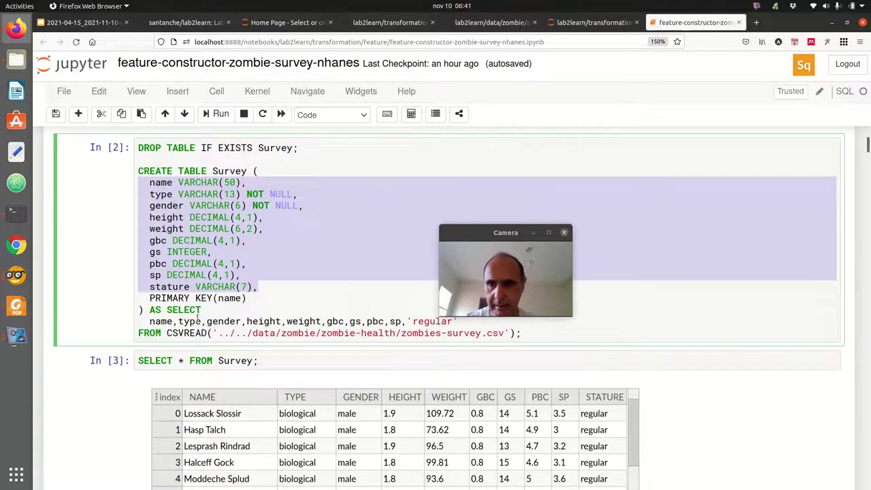
pyautogui.click(198, 319)
pyautogui.moveTo(150, 320); pyautogui.dragTo(459, 318)
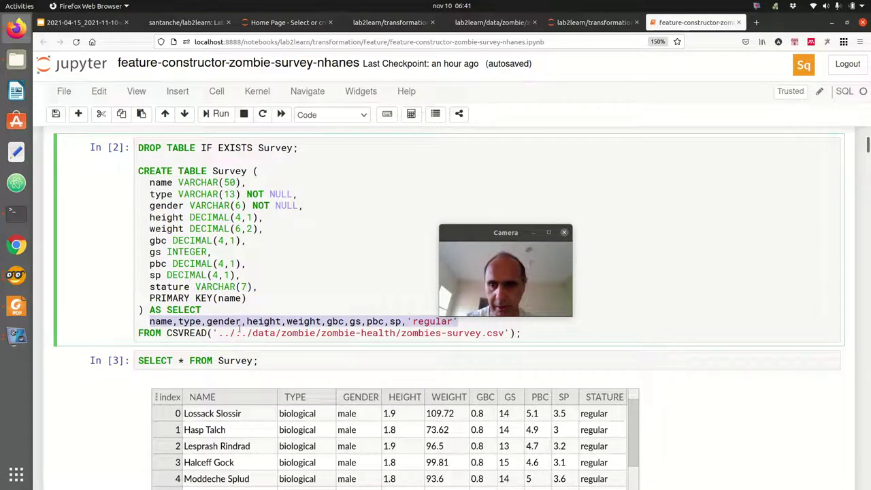
pyautogui.moveTo(219, 333); pyautogui.dragTo(467, 333)
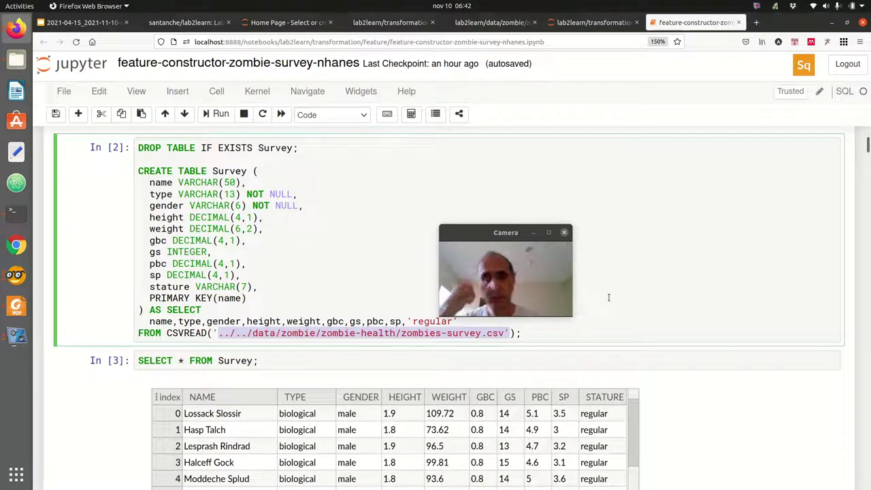
pyautogui.click(355, 311)
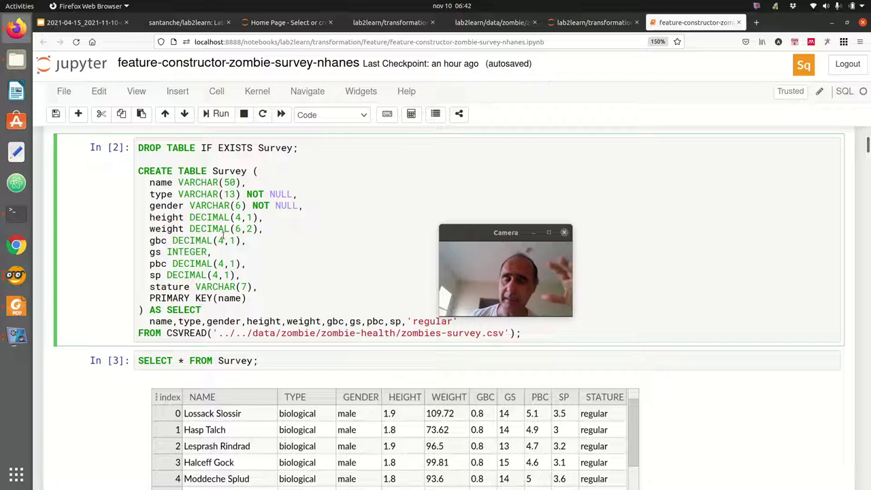
# - Highlight the stature VARCHAR(7) column definition and the 'regular' default value in the SELECT list of the Survey creation cell
pyautogui.moveTo(523, 236); pyautogui.dragTo(359, 223)
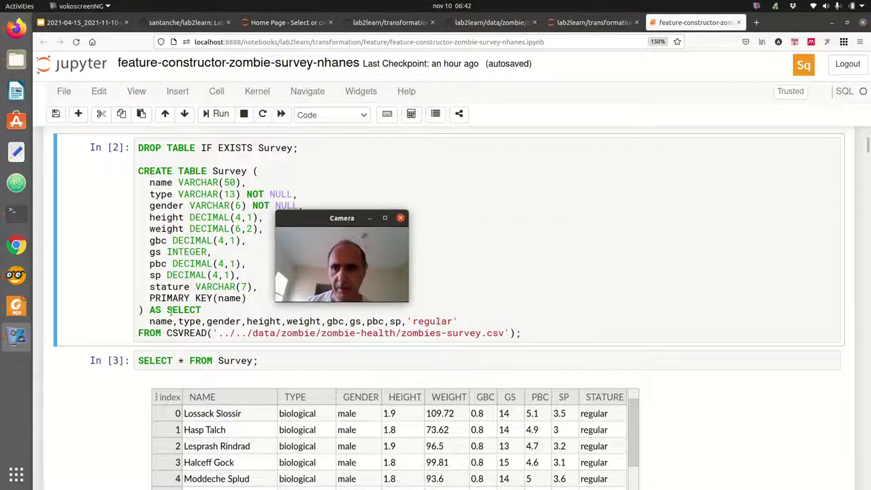
pyautogui.moveTo(149, 286); pyautogui.dragTo(257, 287)
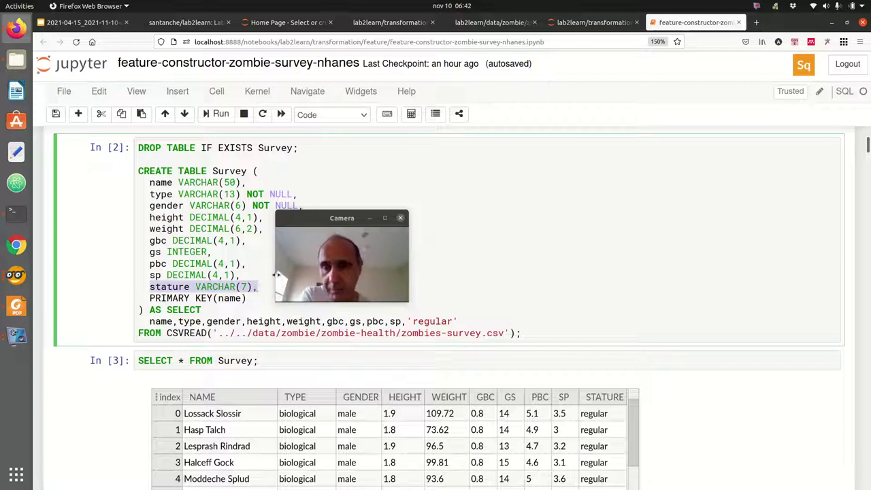
pyautogui.moveTo(334, 217); pyautogui.dragTo(521, 219)
pyautogui.keyDown('ctrl'); pyautogui.scroll(2, 352, 281); pyautogui.keyUp('ctrl')
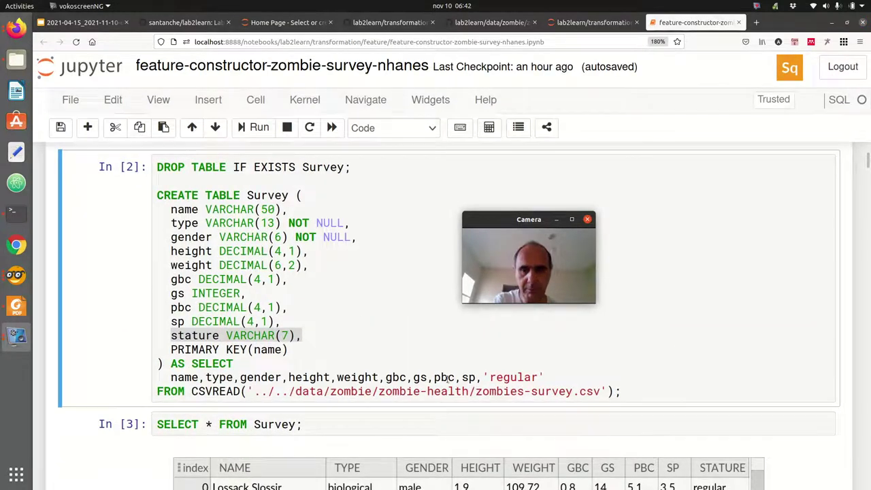
pyautogui.moveTo(519, 219); pyautogui.dragTo(516, 271)
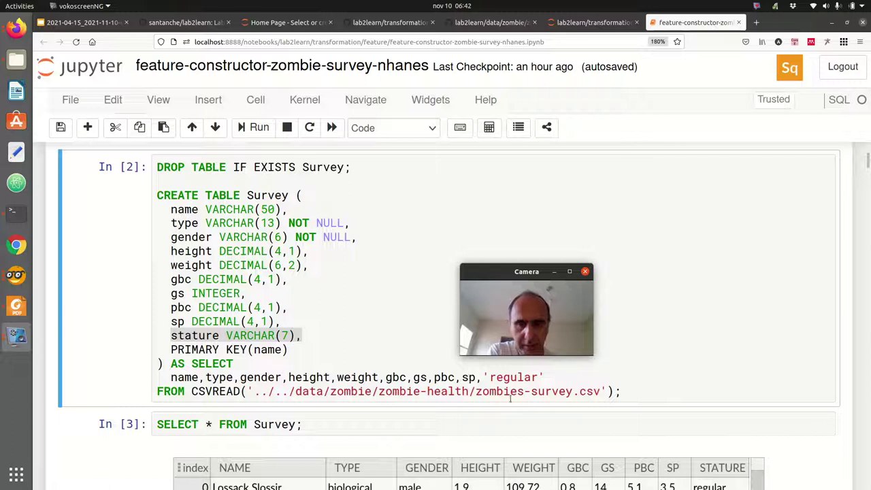
pyautogui.moveTo(484, 377); pyautogui.dragTo(544, 378)
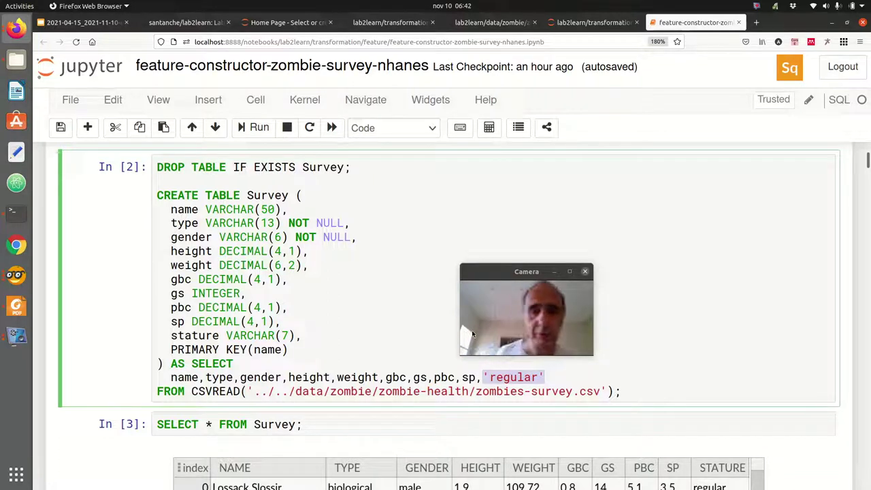
# - Change the feature section heading below the first Survey query output to "Caracterização (Feature)" and render the Markdown cell
pyautogui.scroll(-5, 424, 219)
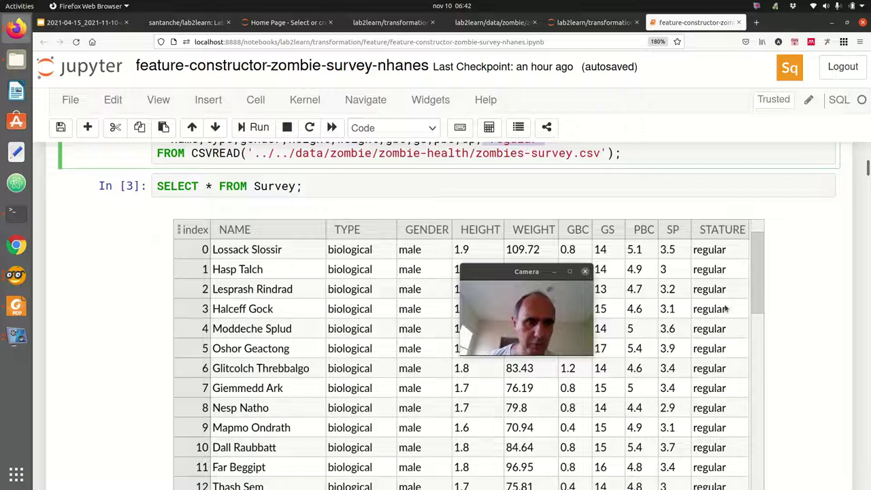
pyautogui.scroll(-1, 685, 307)
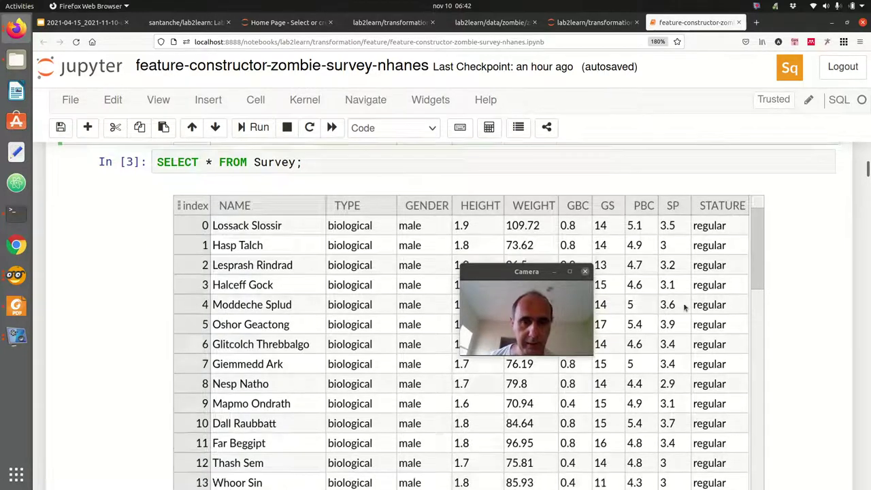
pyautogui.scroll(-8, 684, 306)
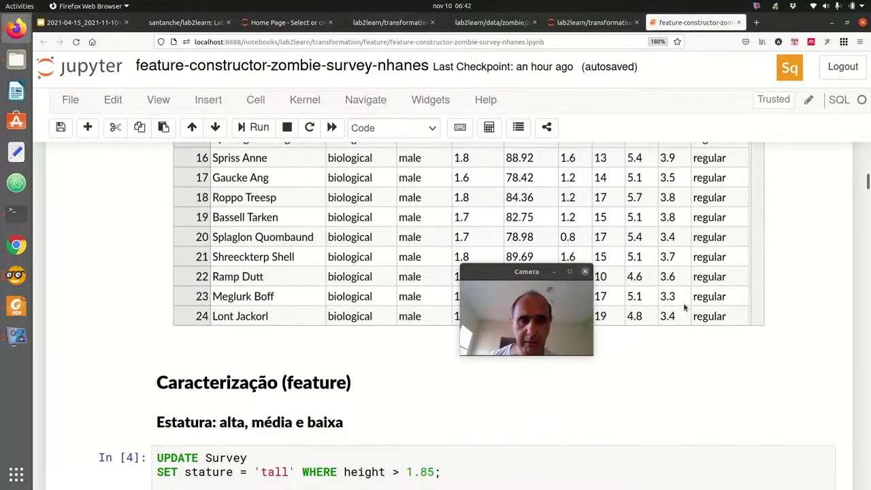
pyautogui.scroll(-4, 685, 306)
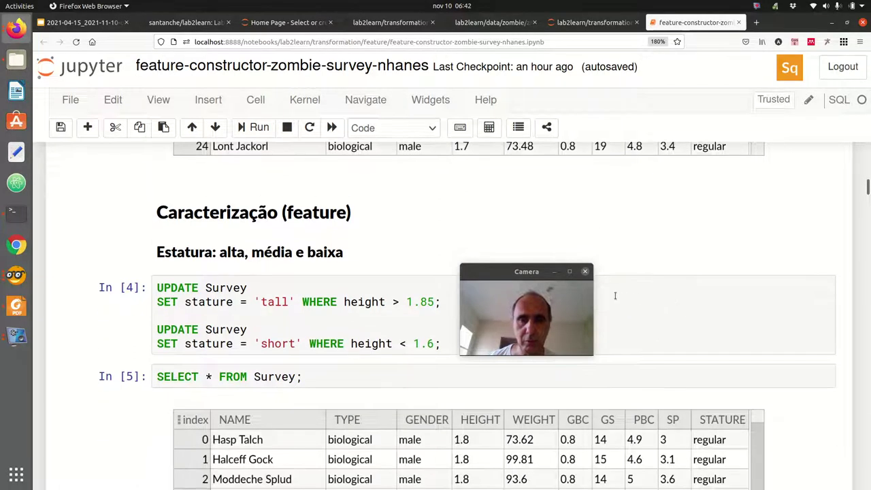
pyautogui.moveTo(517, 272); pyautogui.dragTo(425, 189)
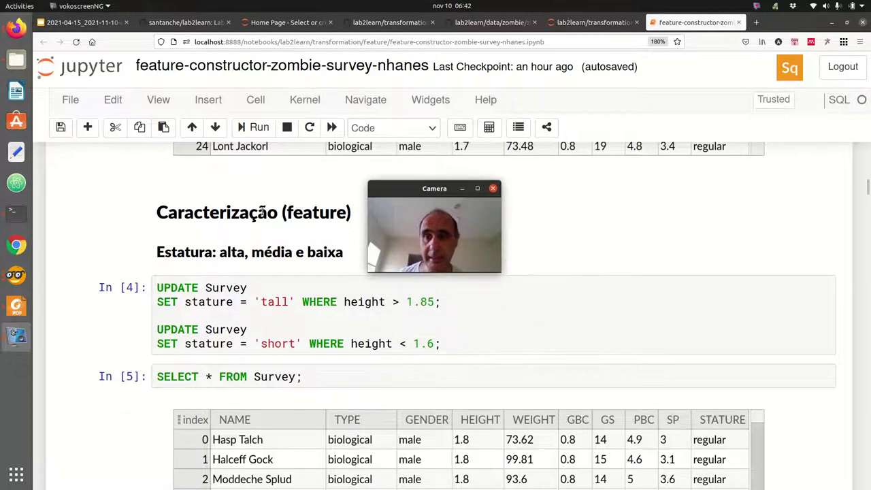
pyautogui.doubleClick(297, 215)
pyautogui.click(315, 199)
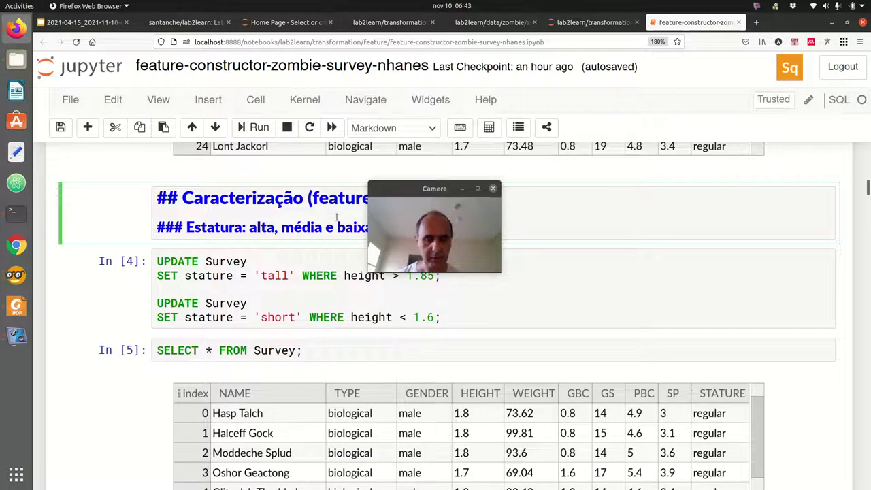
pyautogui.press('Delete')
pyautogui.write('F')
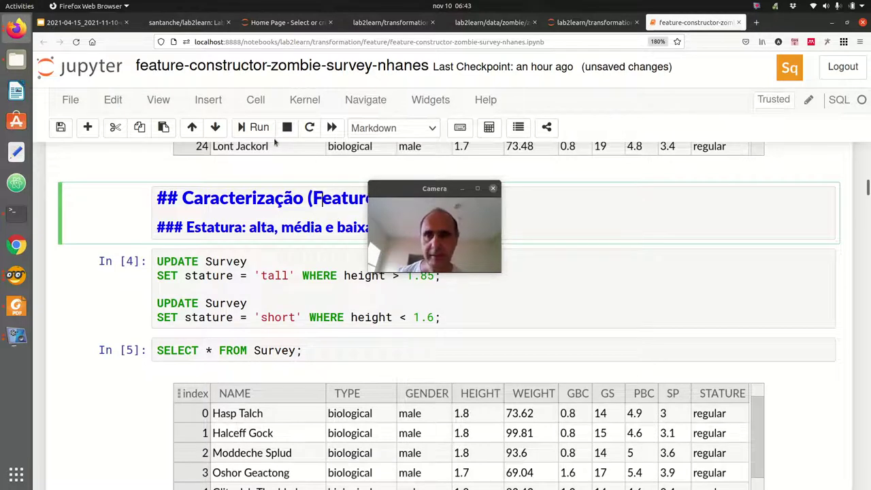
pyautogui.click(257, 128)
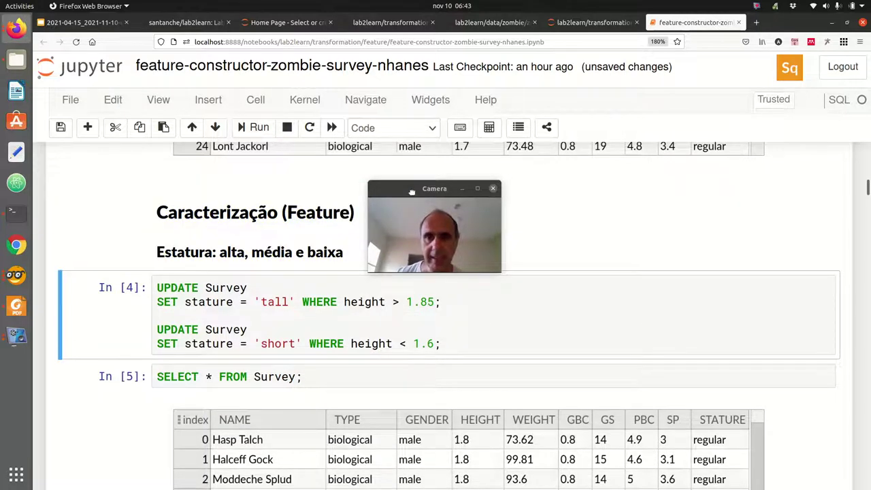
# - Move the UPDATE statement that sets stature to 'short' above the 'tall' one, leaving a blank line between them and none trailing
pyautogui.moveTo(412, 191); pyautogui.dragTo(411, 180)
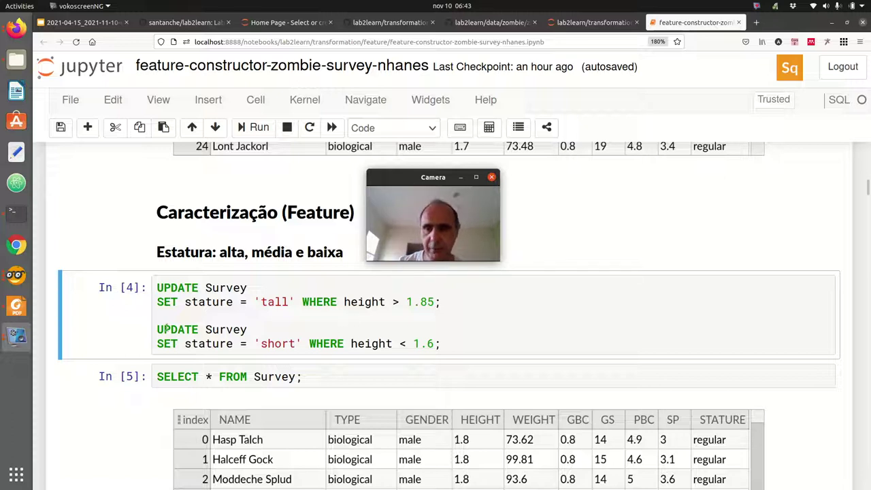
pyautogui.moveTo(157, 329); pyautogui.dragTo(439, 344)
pyautogui.hotkey('ctrl', 'c')
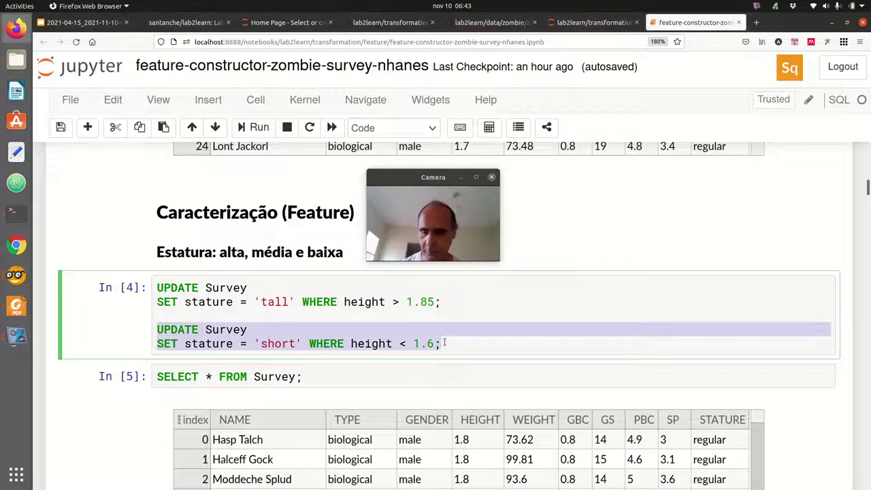
pyautogui.press('BackSpace')
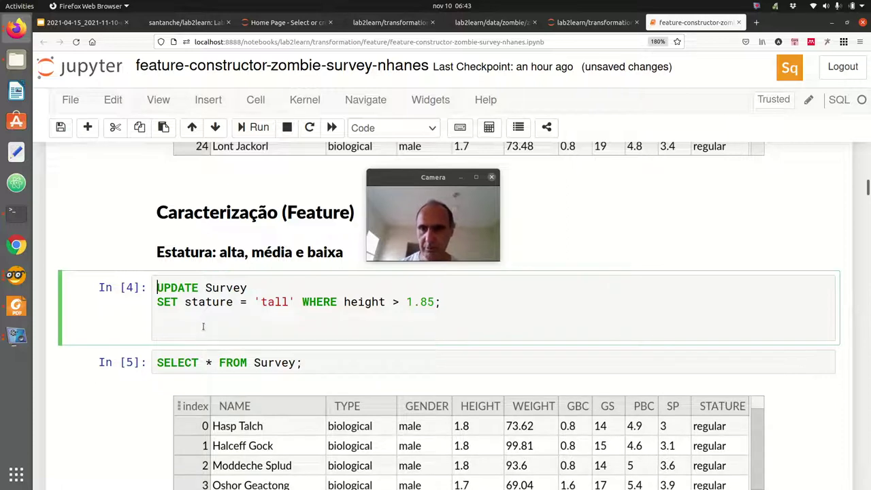
pyautogui.press('Up')
pyautogui.press('Up')
pyautogui.press('Return')
pyautogui.press('Up')
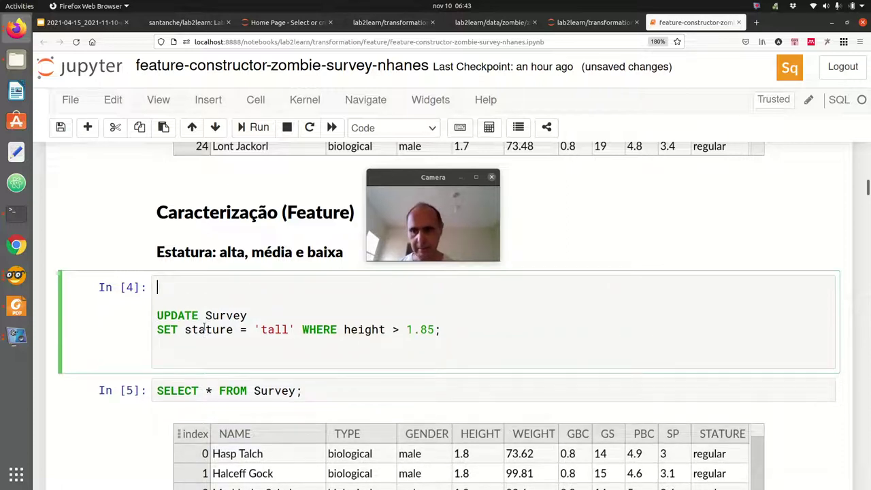
pyautogui.hotkey('ctrl', 'v')
pyautogui.press('Down')
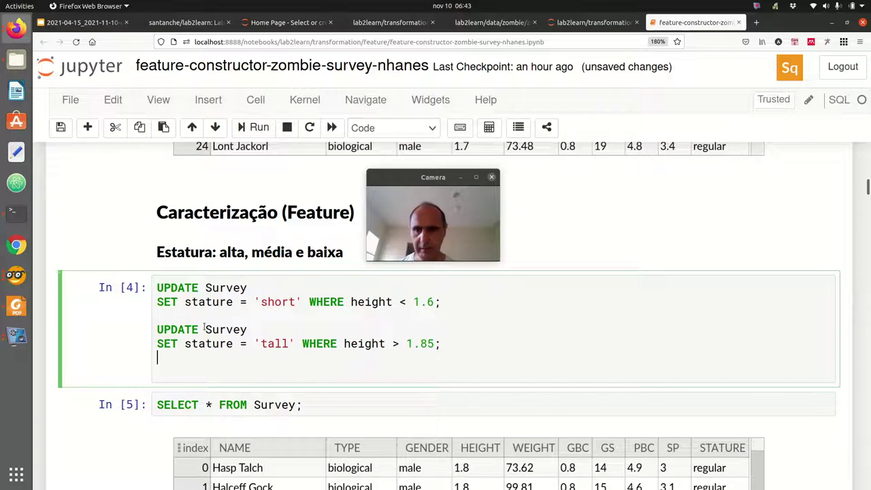
pyautogui.press('BackSpace')
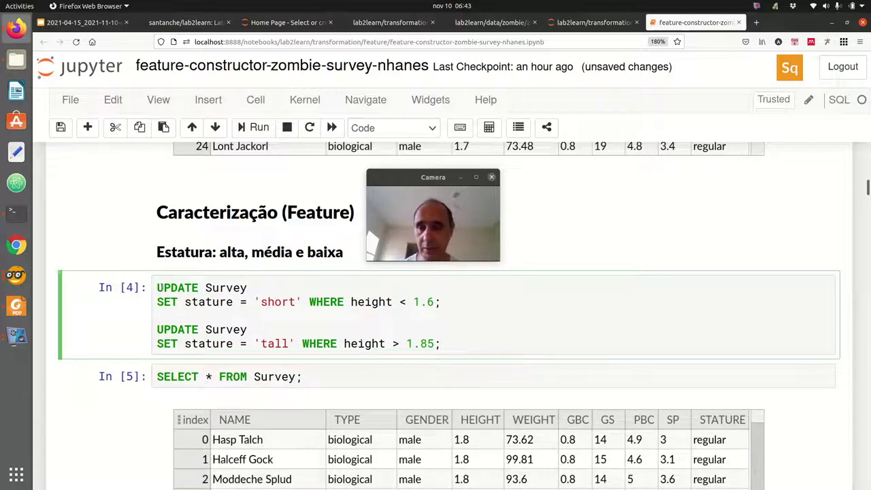
# - Highlight the first UPDATE Survey line and examine the stature values in the SELECT * FROM Survey output below it
pyautogui.moveTo(157, 289); pyautogui.dragTo(256, 290)
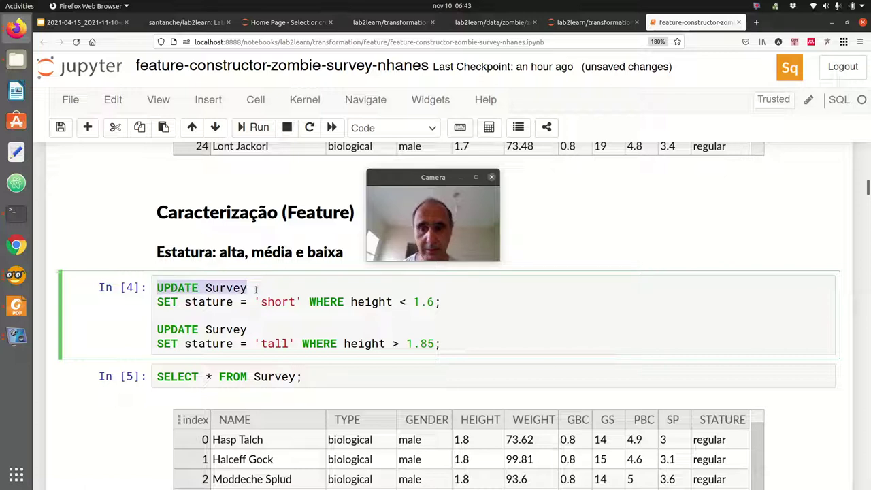
pyautogui.click(160, 303)
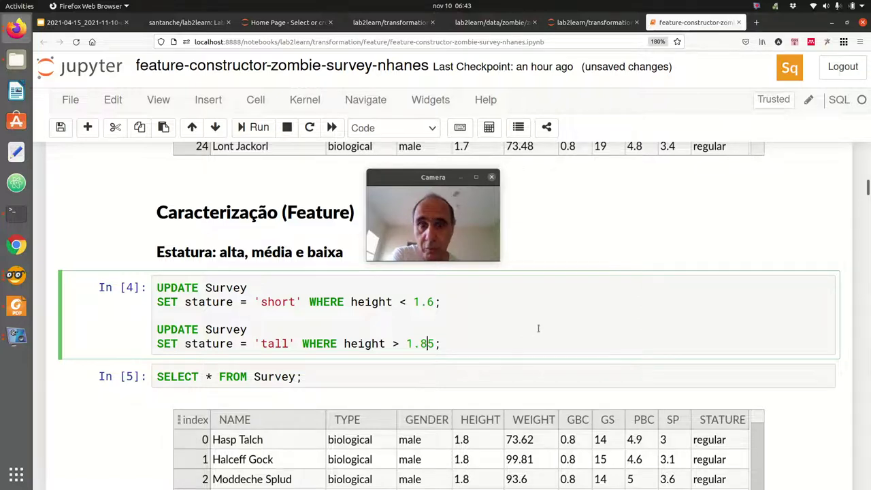
pyautogui.scroll(-5, 538, 329)
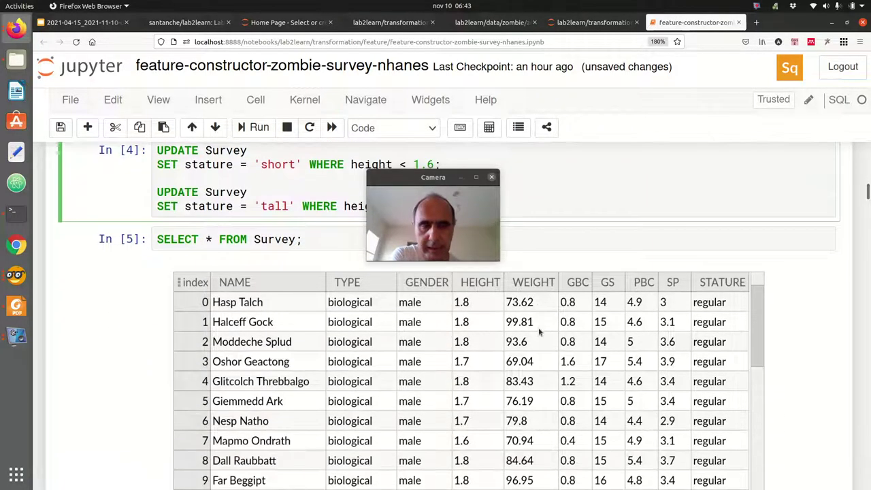
pyautogui.moveTo(435, 184); pyautogui.dragTo(830, 250)
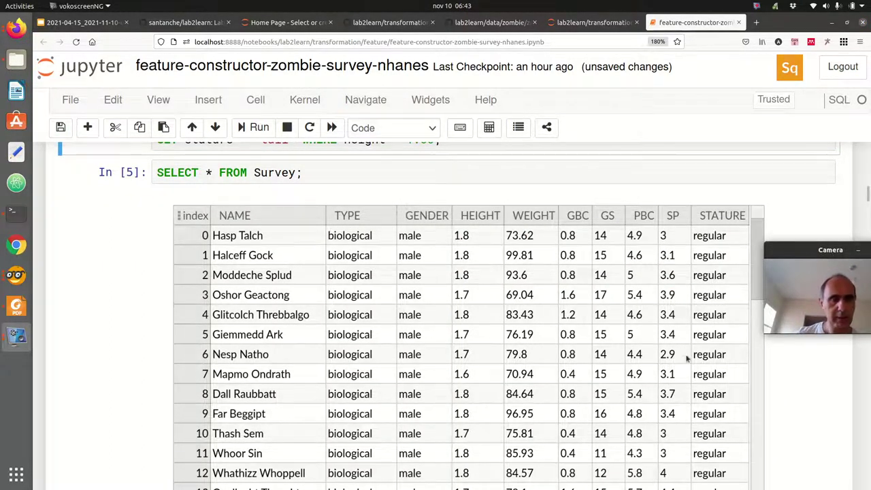
pyautogui.scroll(-3, 627, 349)
pyautogui.scroll(-10, 627, 348)
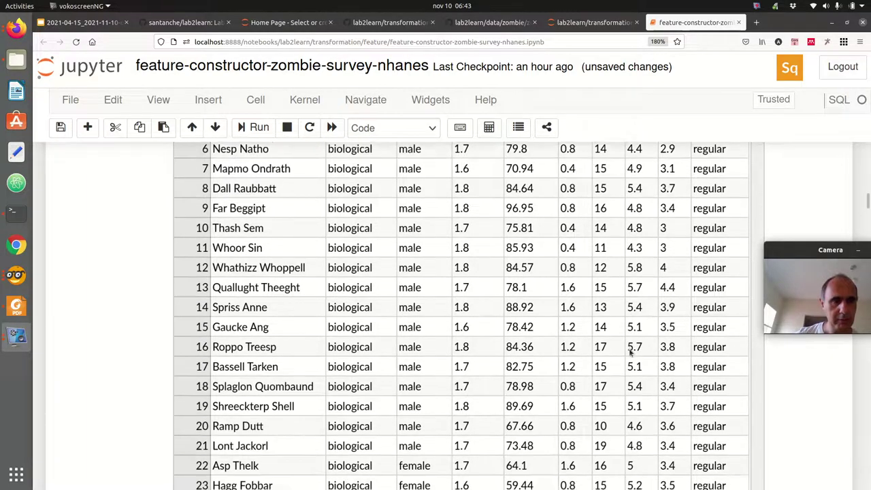
pyautogui.scroll(5, 633, 352)
pyautogui.scroll(3, 633, 352)
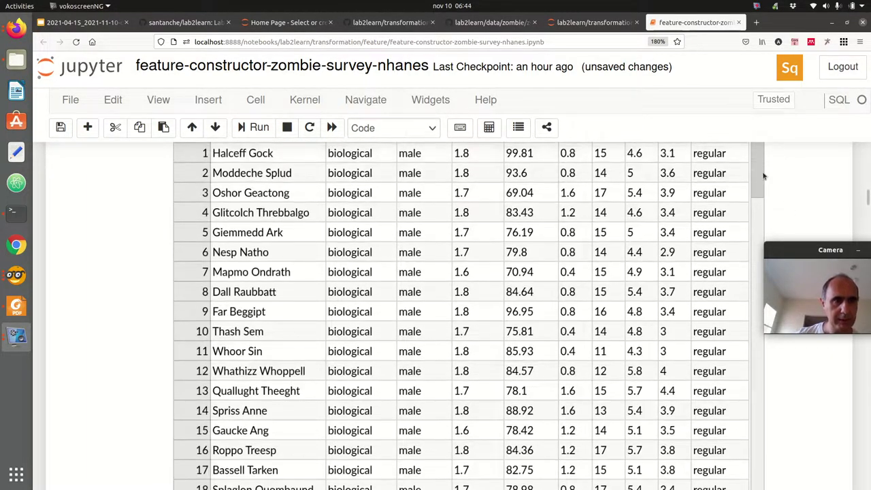
pyautogui.scroll(-10, 633, 352)
pyautogui.moveTo(767, 285); pyautogui.dragTo(770, 147)
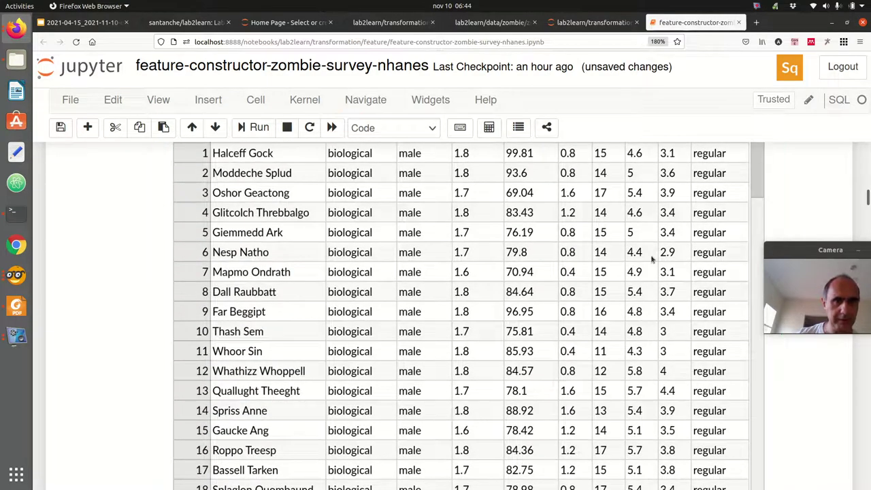
pyautogui.scroll(2, 641, 275)
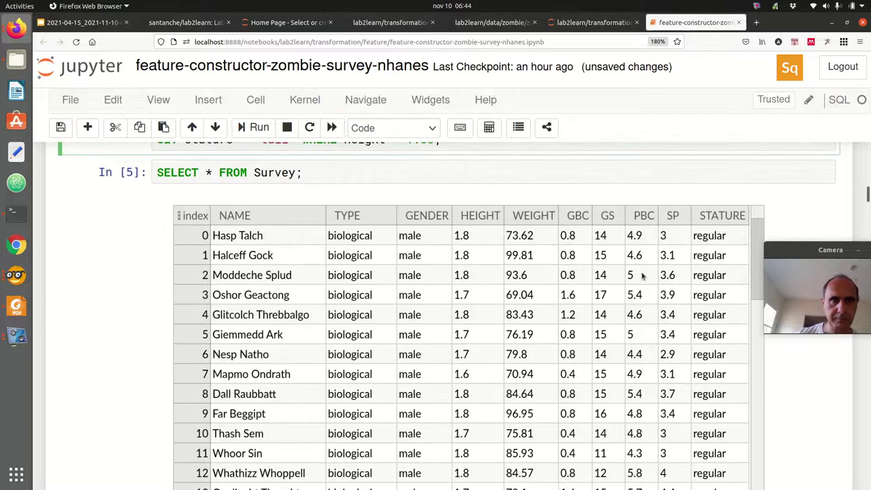
# - Restart the notebook's kernel and run all cells, confirming the restart
pyautogui.click(302, 103)
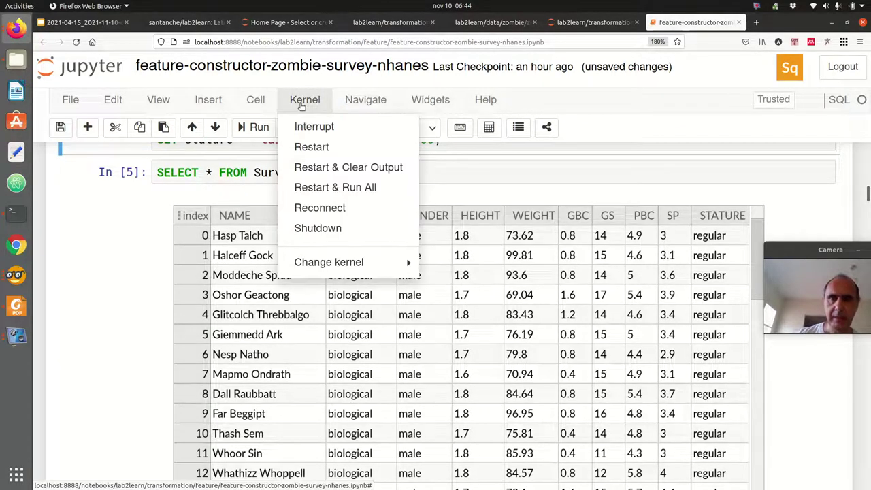
pyautogui.click(340, 187)
pyautogui.click(675, 205)
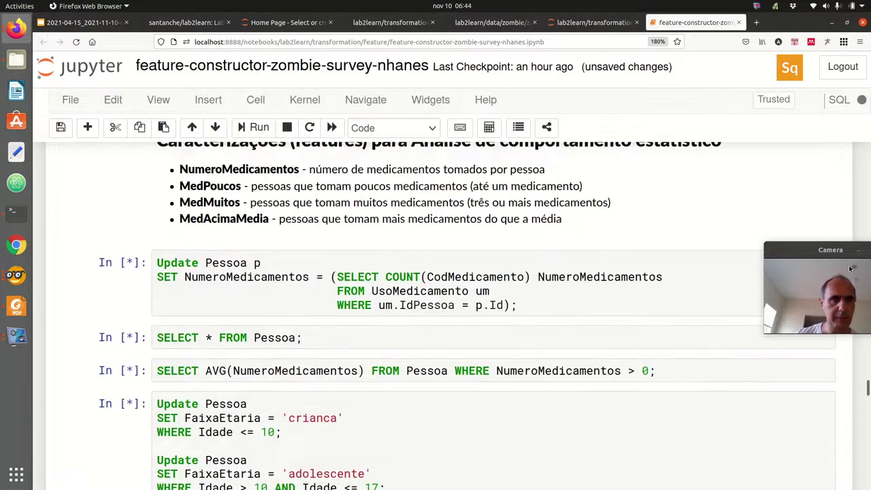
# - Examine the rerun outputs of the Pessoa, Medicamento and UsoMedicamento queries and the NumeroMedicamentos column after the Update Pessoa cell
pyautogui.moveTo(815, 253); pyautogui.dragTo(779, 158)
pyautogui.scroll(15, 448, 276)
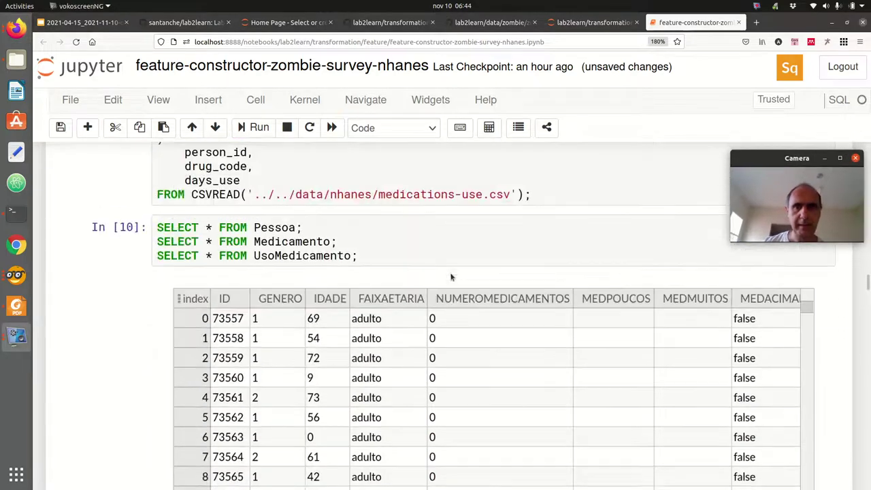
pyautogui.scroll(-15, 451, 271)
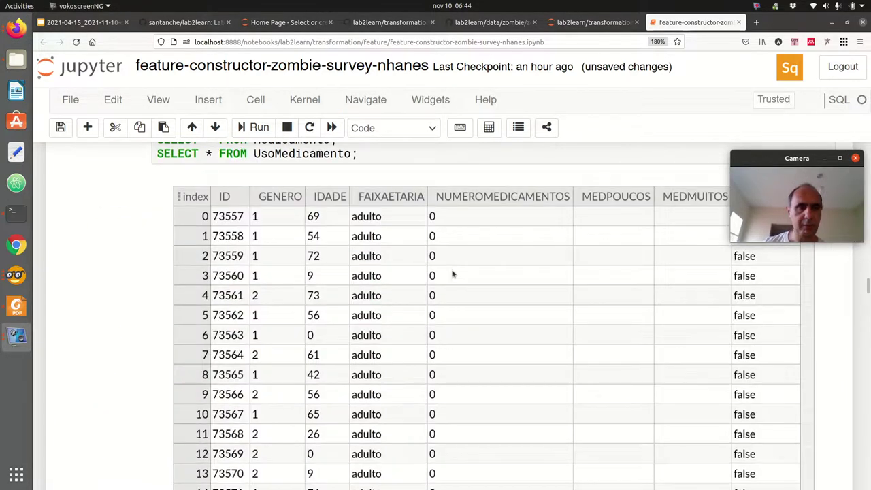
pyautogui.scroll(-15, 452, 273)
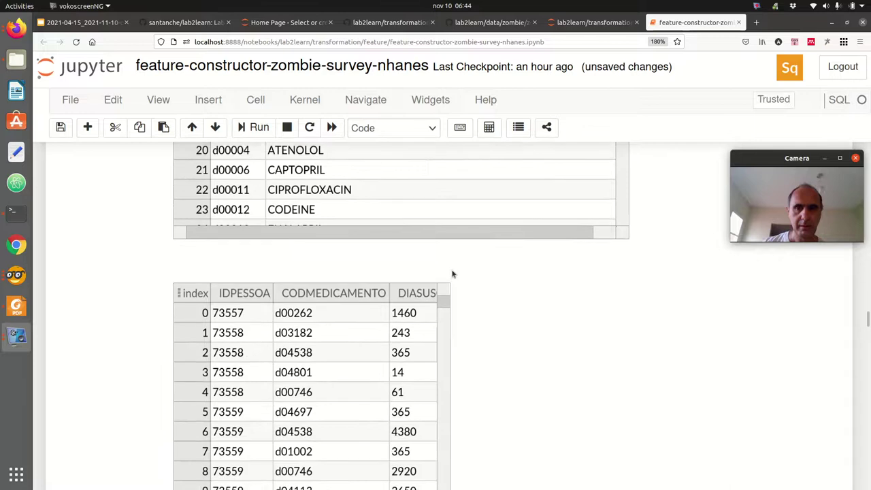
pyautogui.scroll(-5, 453, 272)
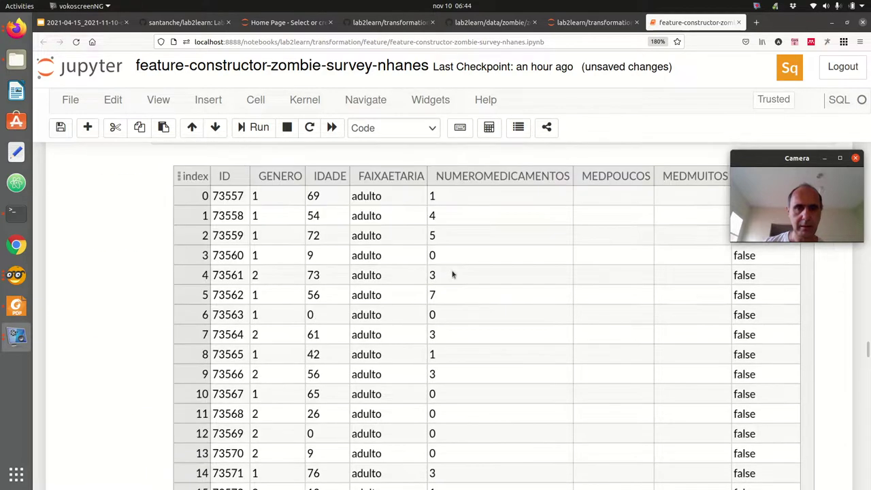
pyautogui.scroll(5, 452, 275)
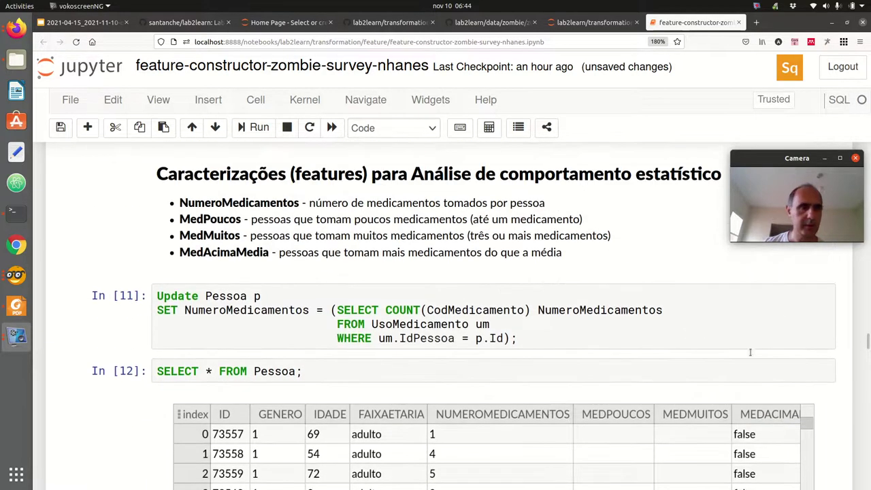
# - Examine the stature values through to the last row of the SELECT * FROM Survey output below the UPDATE statements
pyautogui.moveTo(866, 344); pyautogui.dragTo(865, 183)
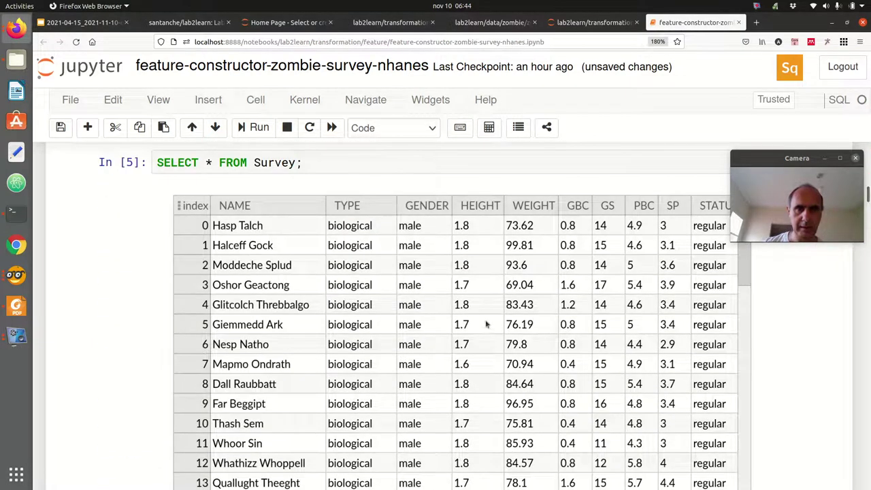
pyautogui.scroll(-2, 602, 312)
pyautogui.scroll(3, 601, 312)
pyautogui.moveTo(742, 279); pyautogui.dragTo(739, 479)
pyautogui.scroll(-5, 739, 479)
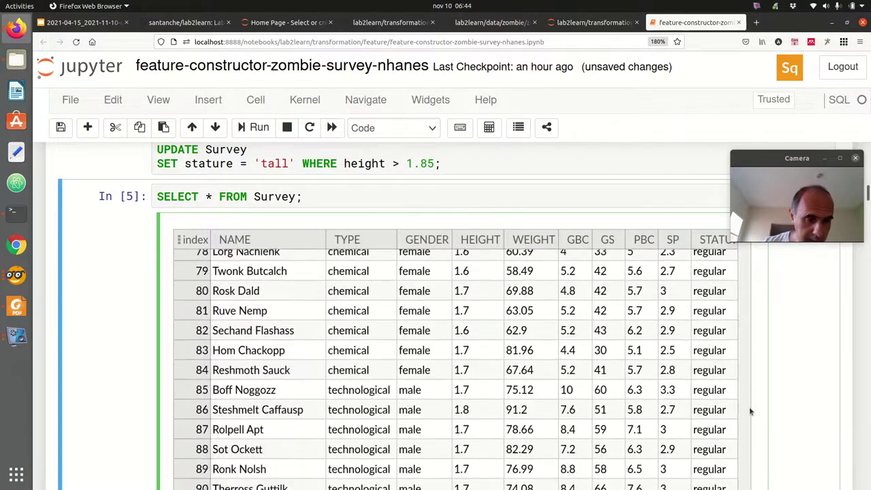
pyautogui.scroll(-1, 770, 388)
pyautogui.scroll(-5, 770, 388)
pyautogui.moveTo(740, 317); pyautogui.dragTo(742, 456)
pyautogui.moveTo(796, 158); pyautogui.dragTo(800, 198)
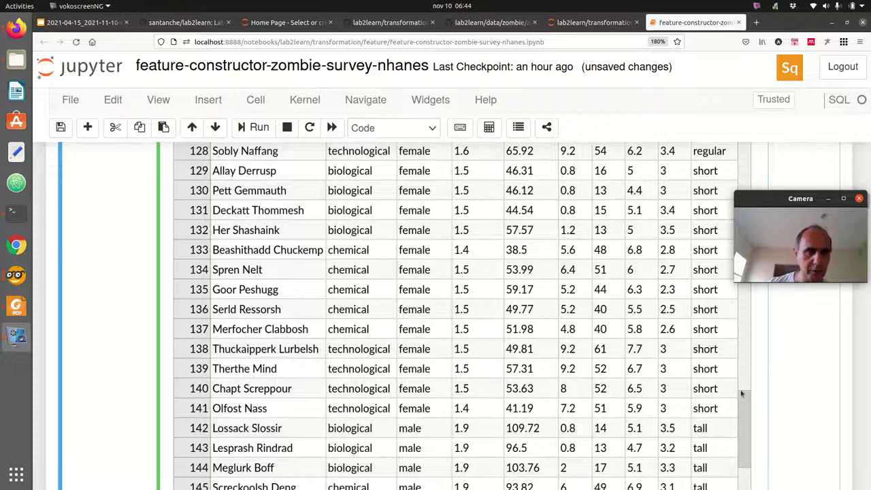
pyautogui.scroll(-3, 742, 393)
pyautogui.moveTo(741, 331); pyautogui.dragTo(744, 368)
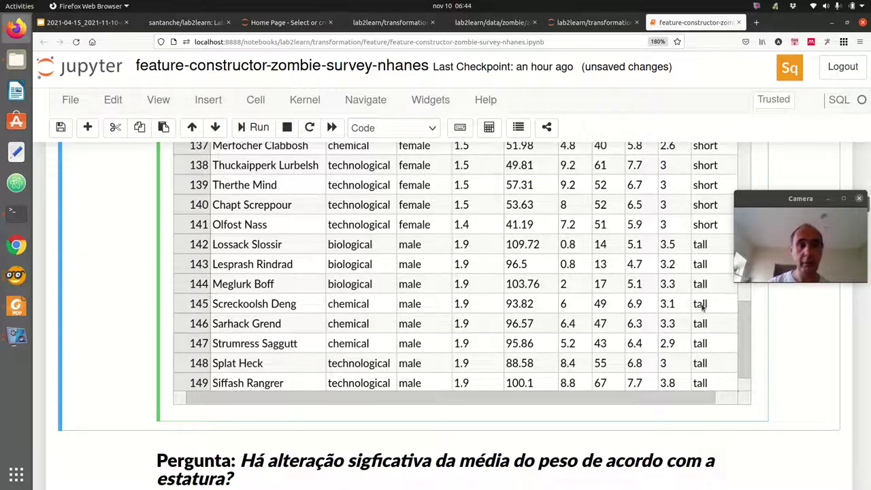
# - Examine the average weight per stature under the question about weight and stature, highlighting the average weight for short
pyautogui.scroll(-3, 640, 333)
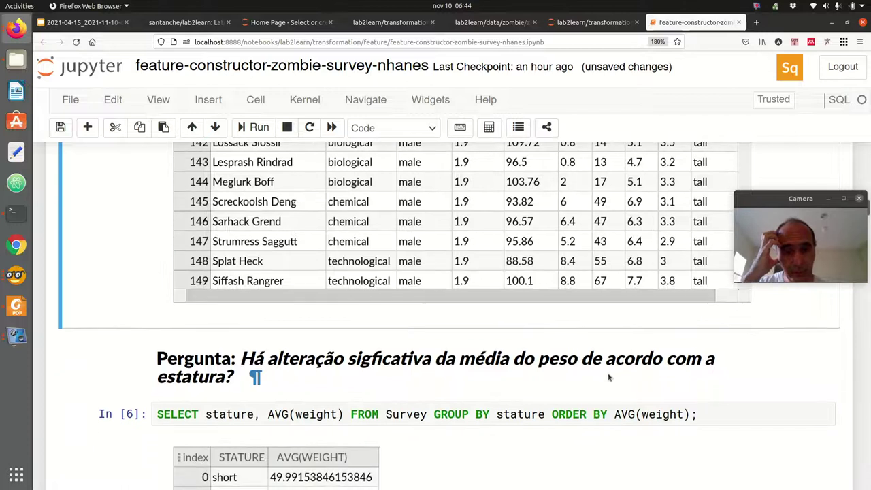
pyautogui.scroll(-4, 604, 373)
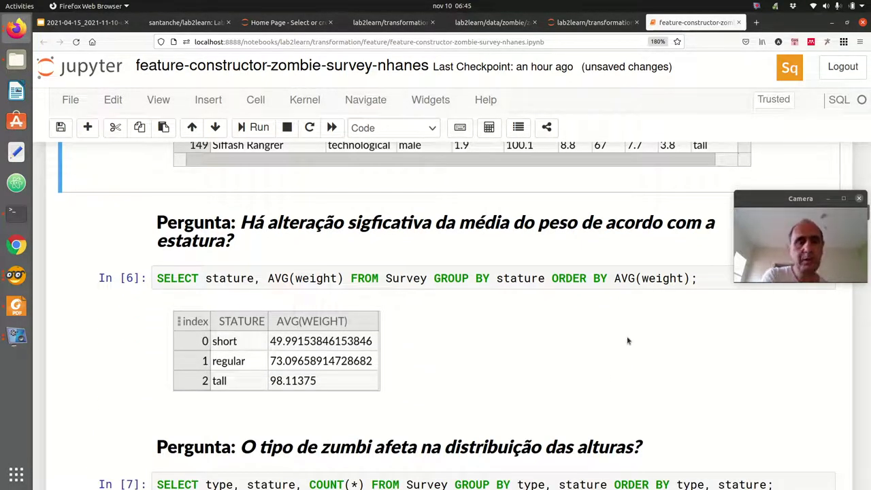
pyautogui.moveTo(780, 204); pyautogui.dragTo(466, 308)
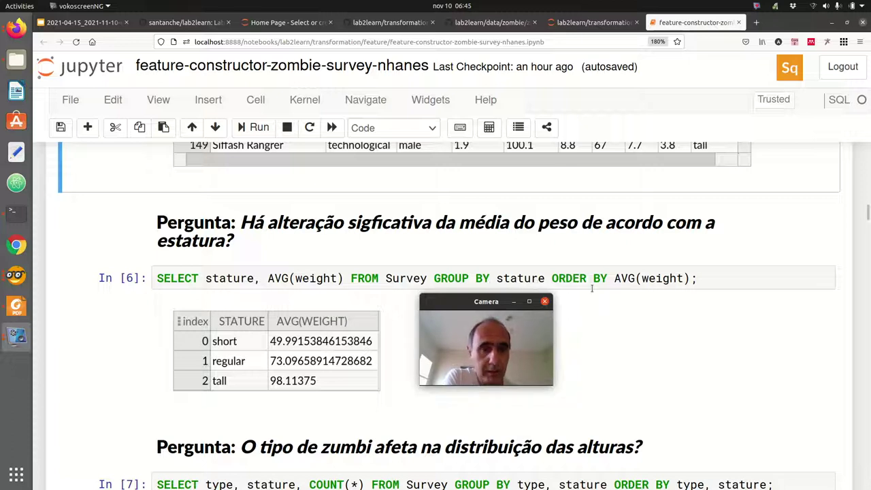
pyautogui.moveTo(472, 305); pyautogui.dragTo(441, 321)
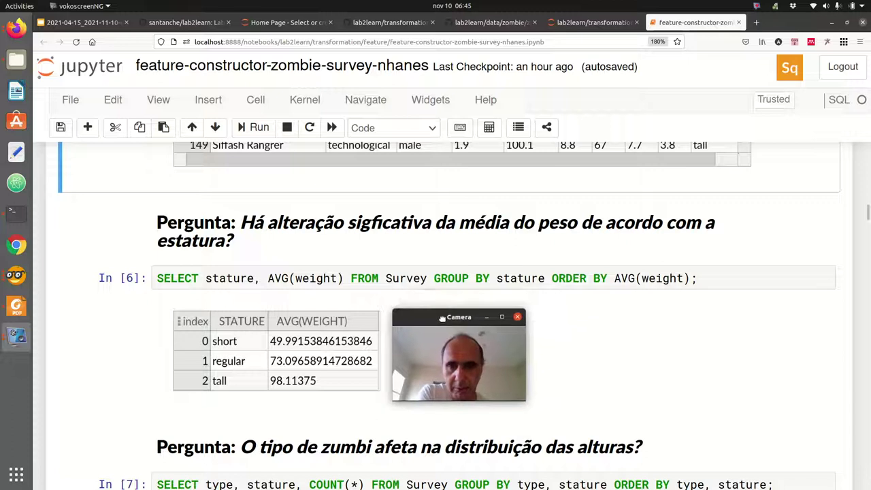
pyautogui.doubleClick(272, 344)
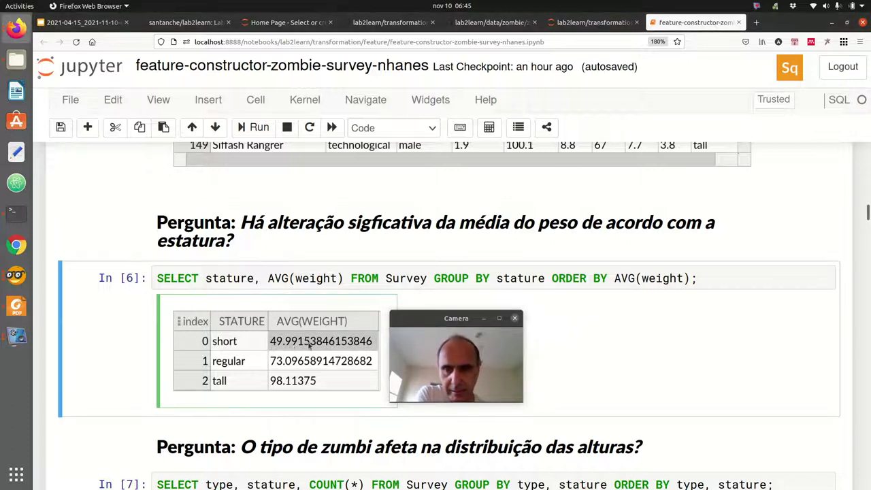